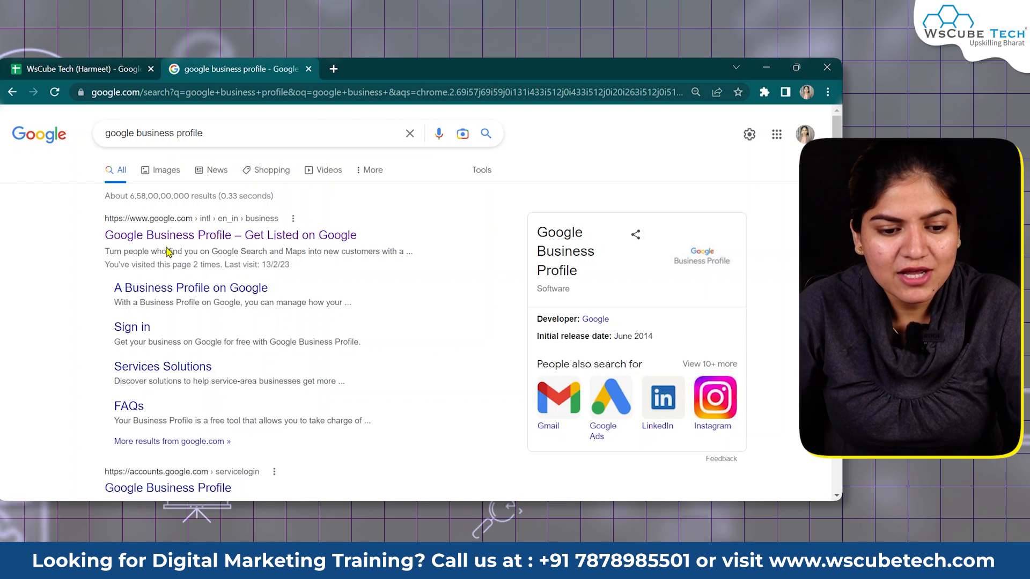
Open the Google Business Profile result and sign in to begin creating a business profile
click(258, 242)
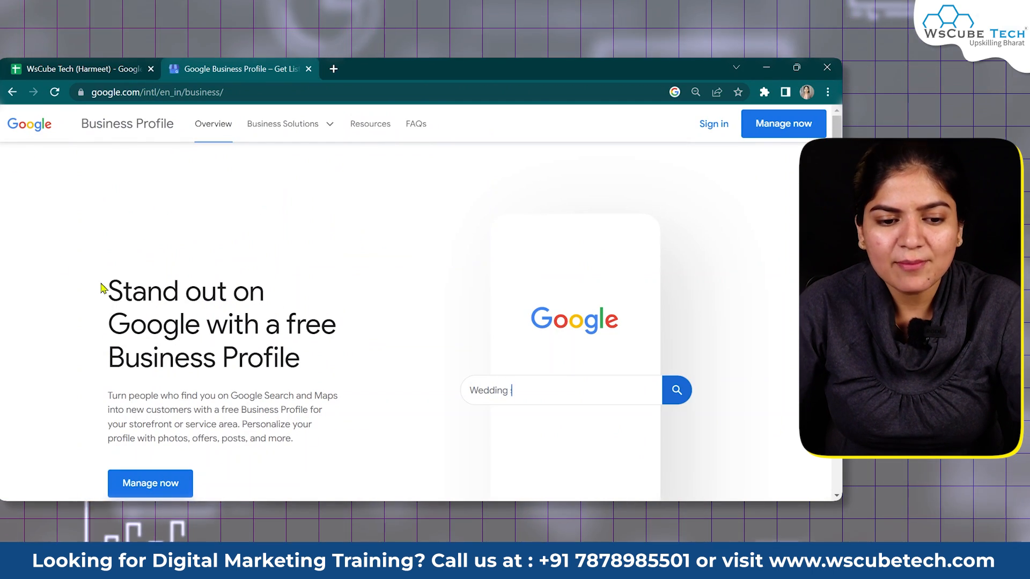
key(ctrl+l)
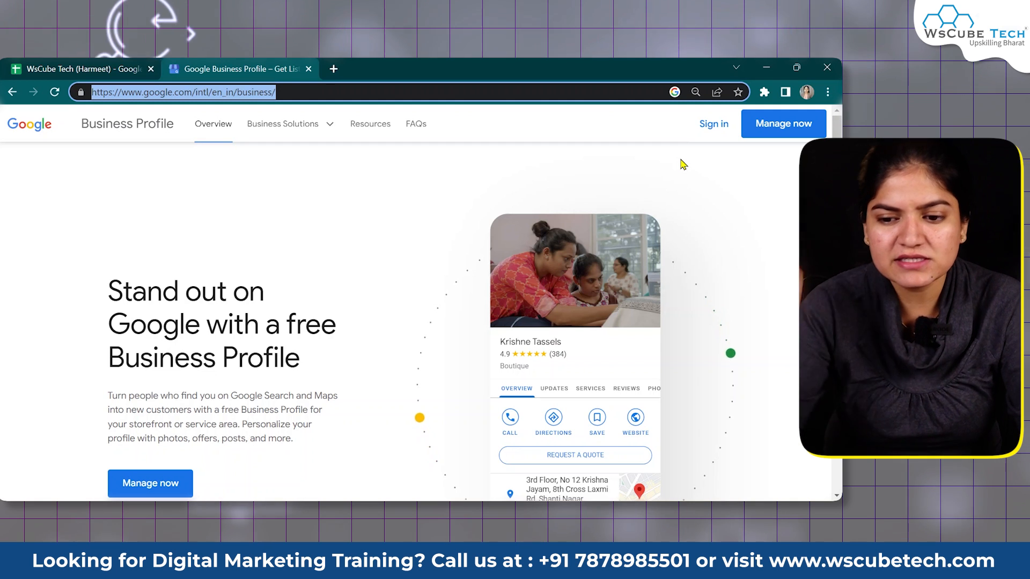
click(712, 123)
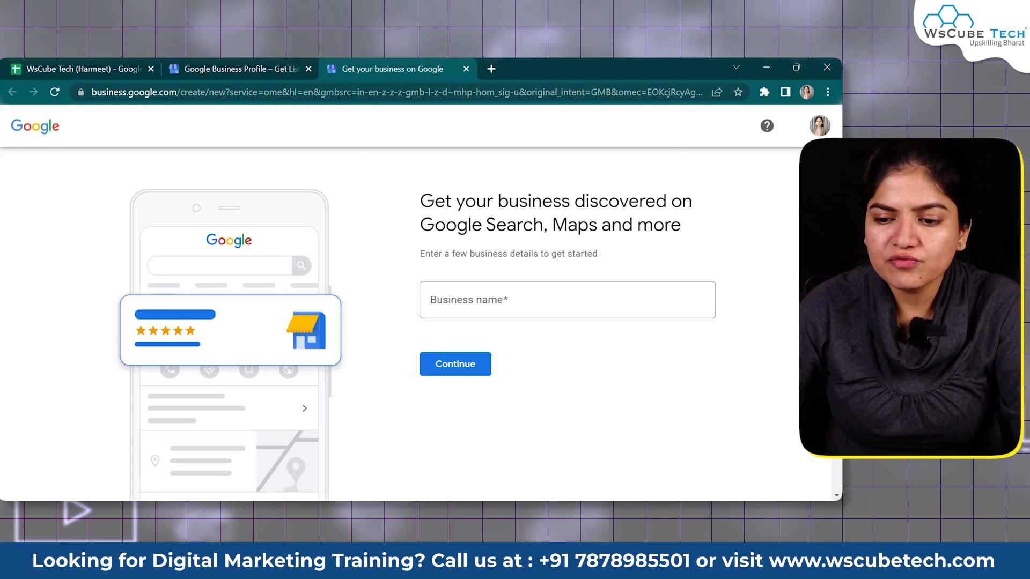
Switch the business setup to the second Google account and close the leftover setup tab
click(819, 127)
drag(757, 191, 633, 202)
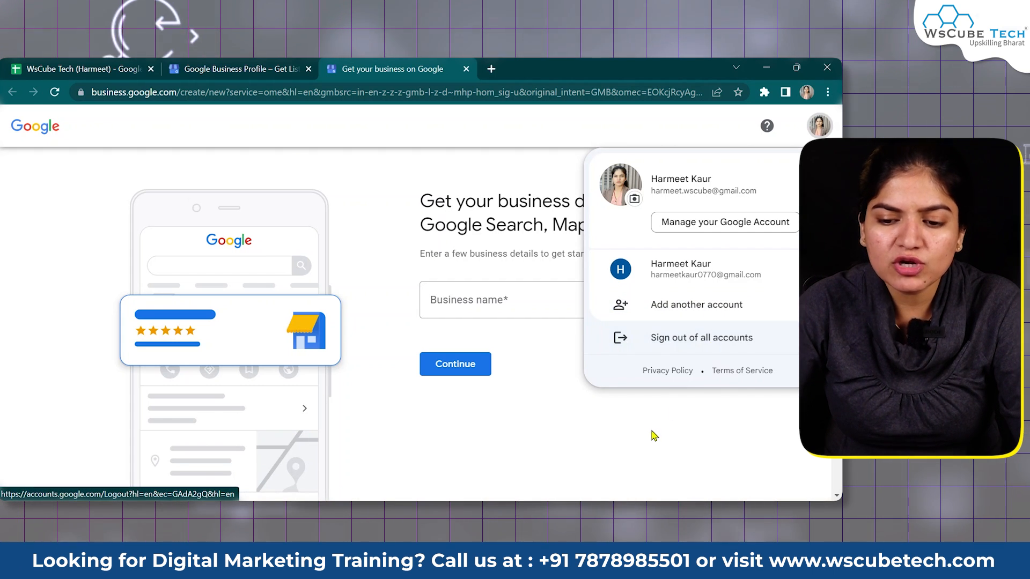
click(686, 338)
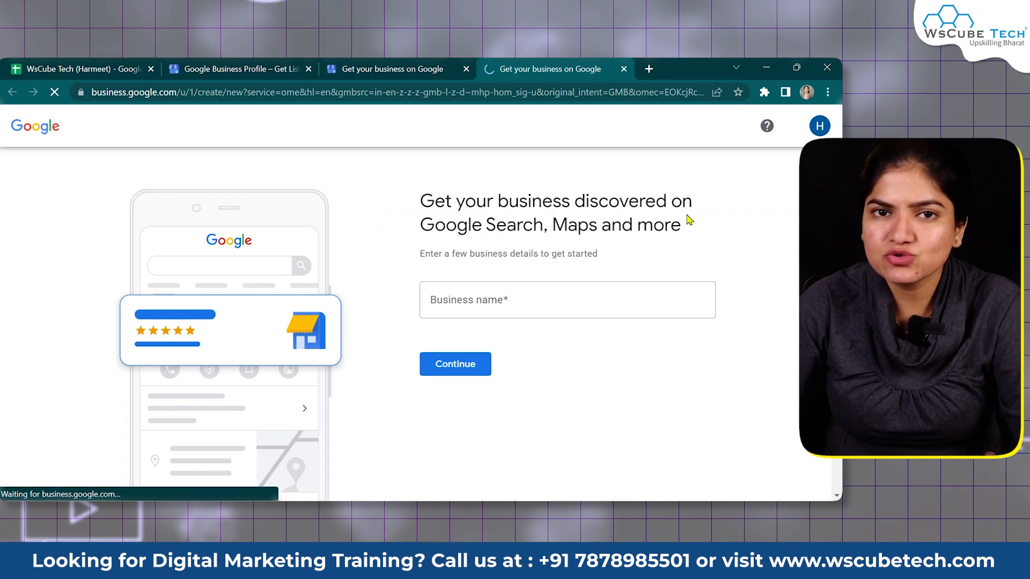
click(466, 69)
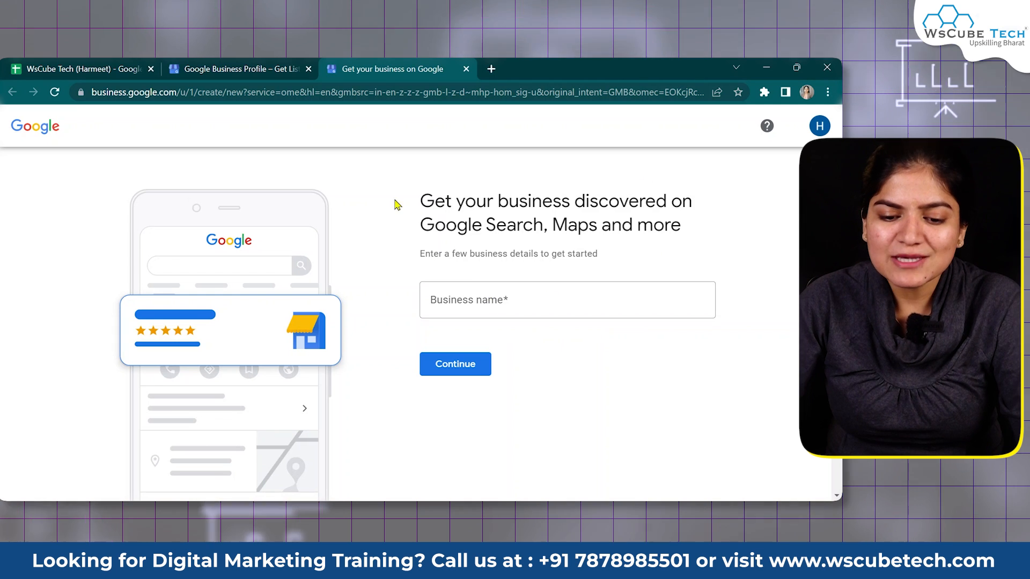
Enter 'abc dummy' as the business name and choose to create a business with that name
click(513, 306)
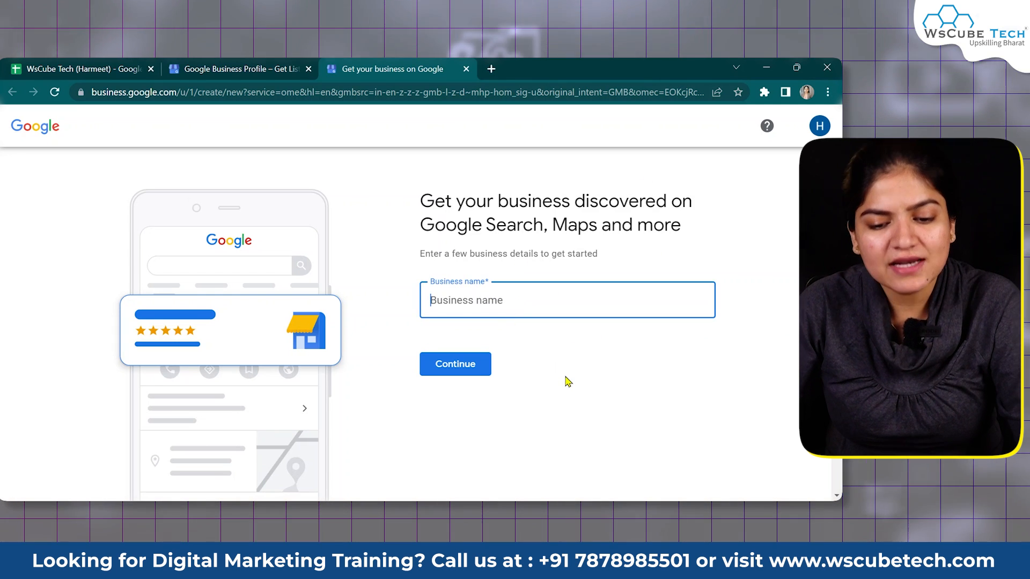
click(568, 382)
click(500, 306)
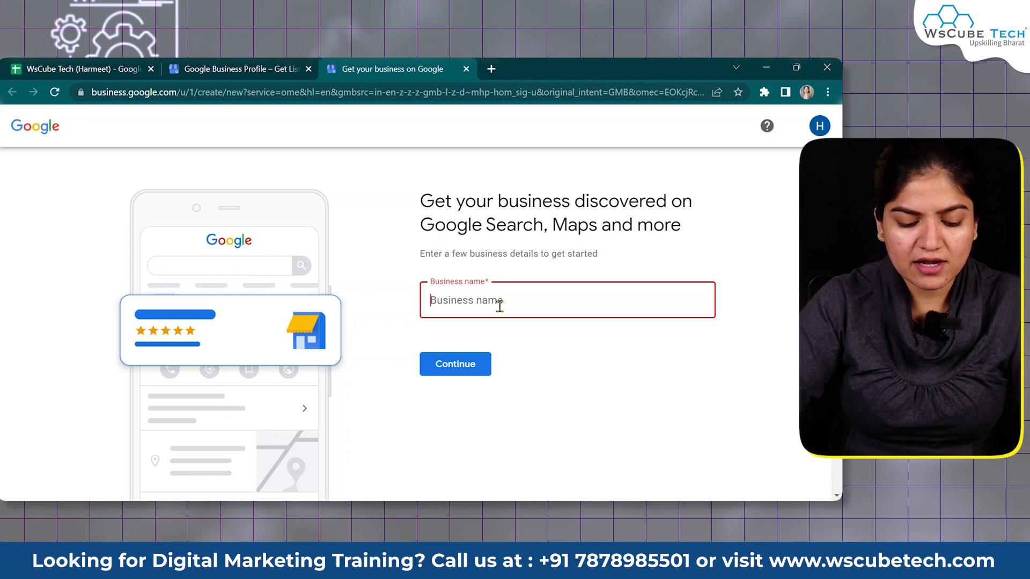
text(ABC Dummy)
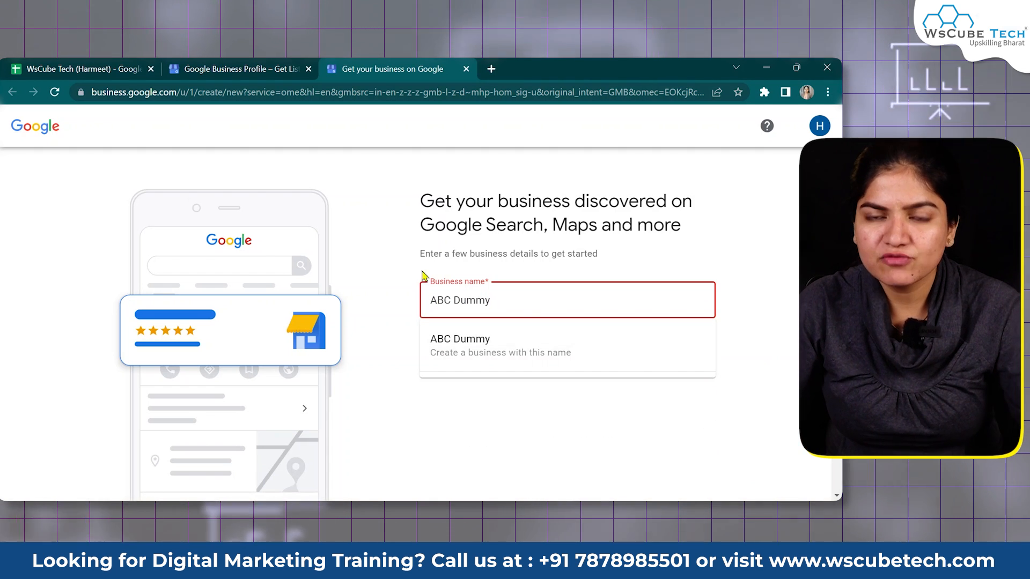
drag(508, 297, 389, 296)
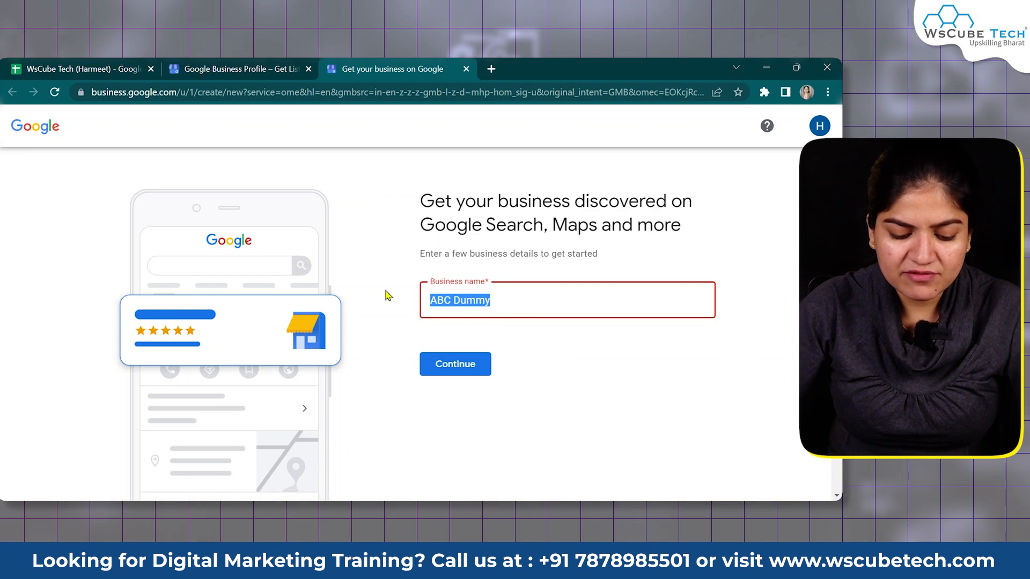
text(wscube)
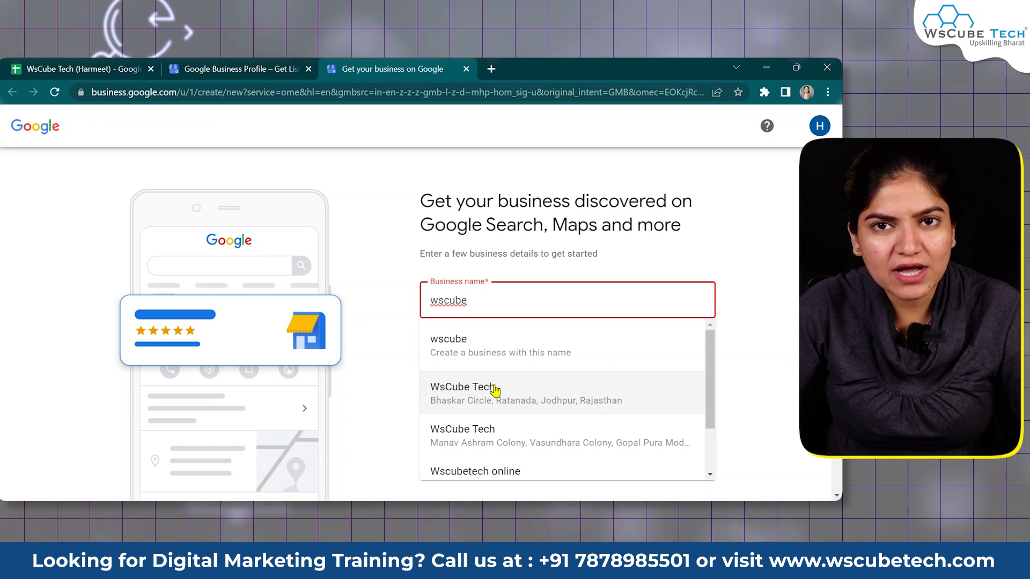
key(ctrl+a)
text(abc )
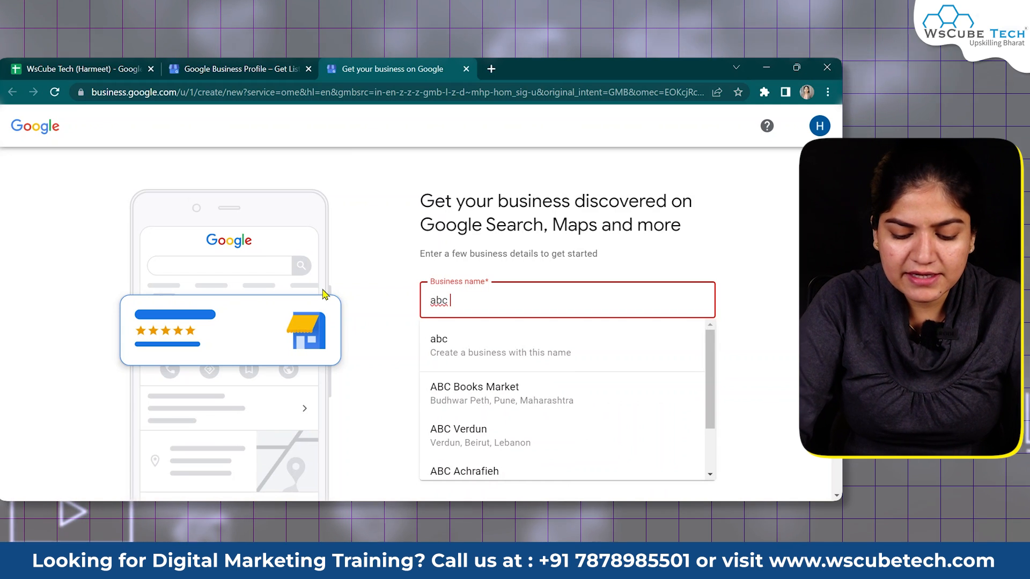
text(dummy)
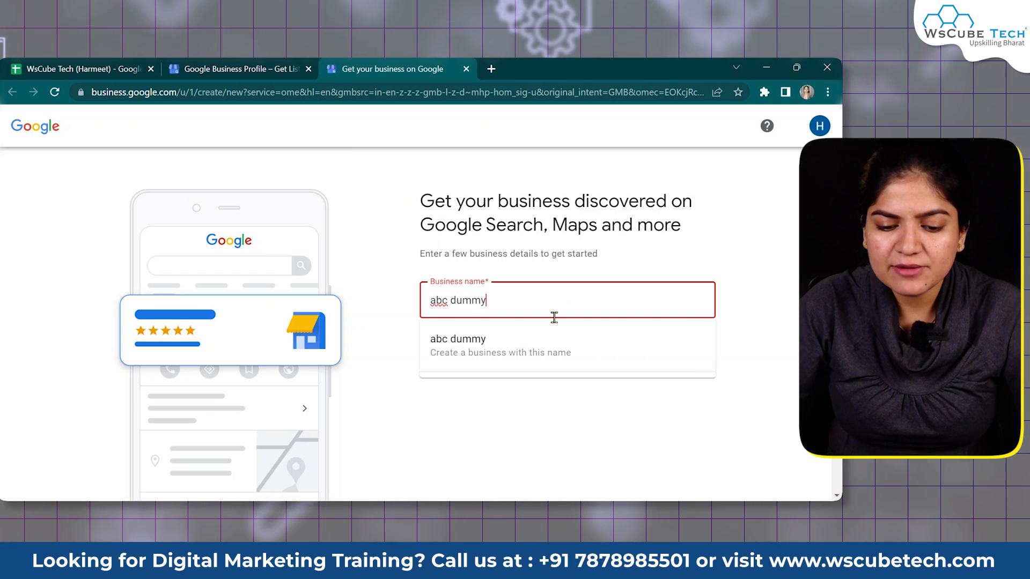
click(519, 354)
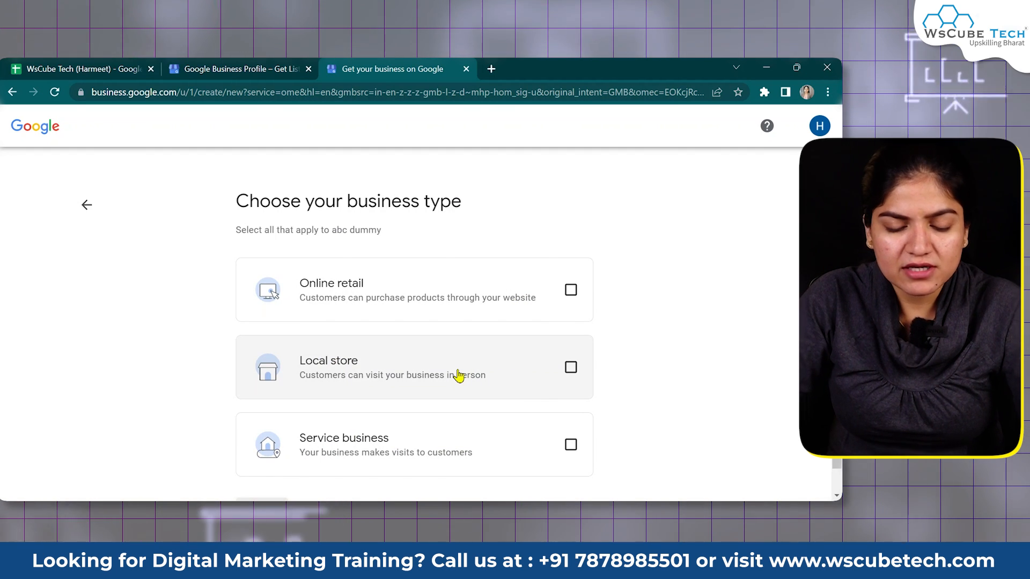
Tick Service business as the business type and proceed to the next step
scroll(615, 347, down, 1)
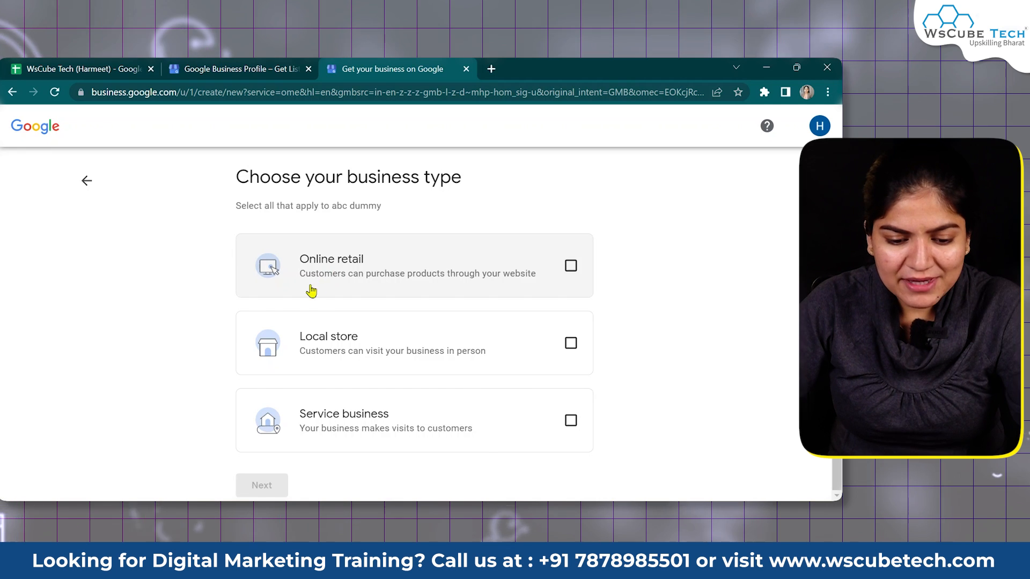
click(434, 426)
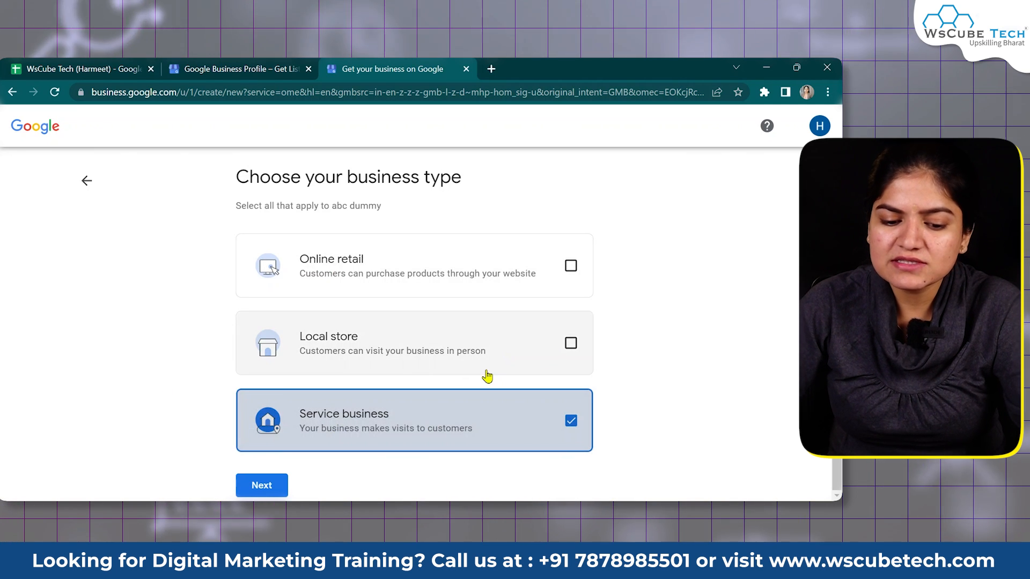
click(272, 485)
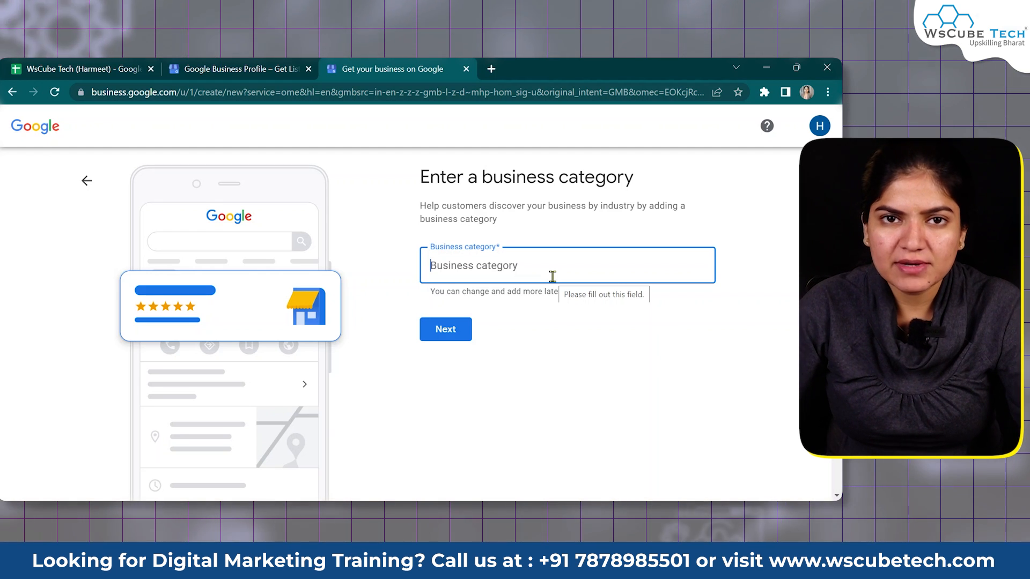
Try the category searches 'food', 'caf' and 'rea' in the business category field
text(food)
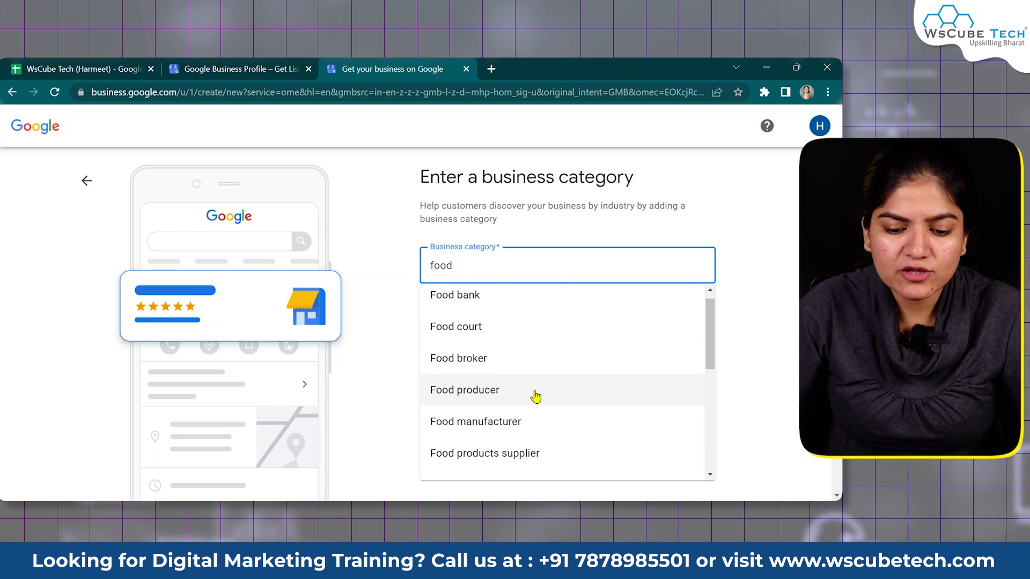
scroll(533, 396, down, 5)
double_click(469, 258)
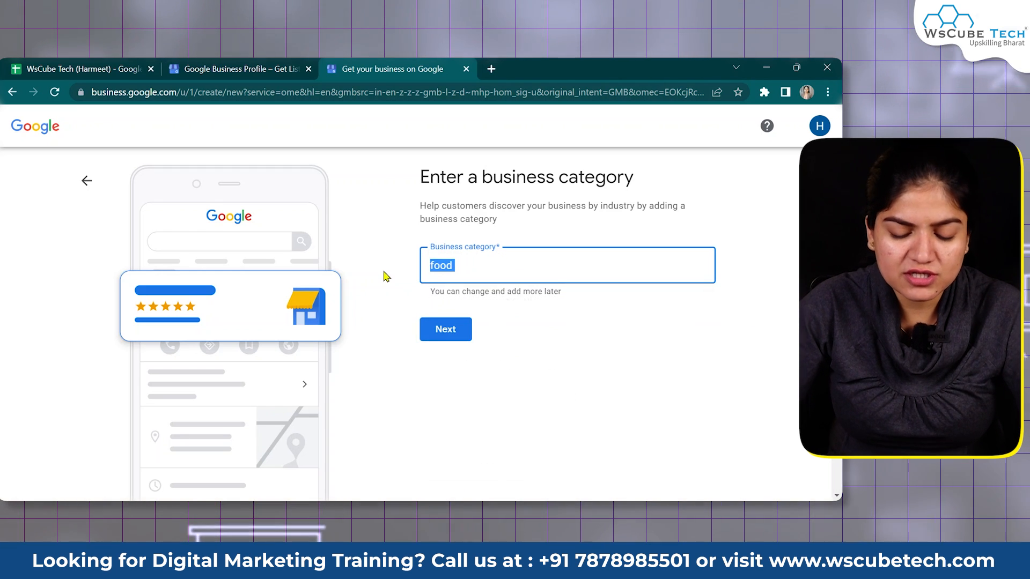
text(cafe)
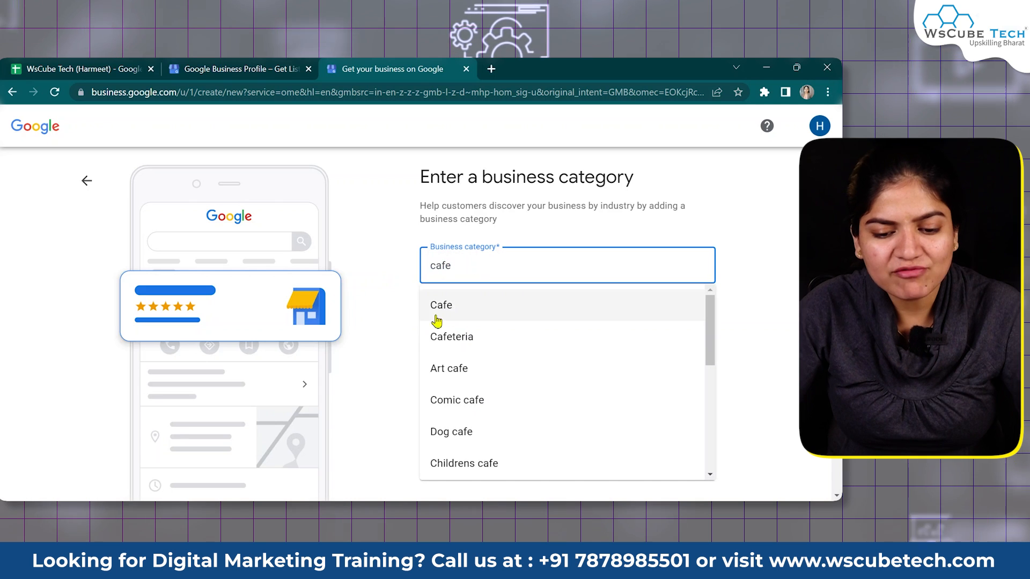
double_click(463, 263)
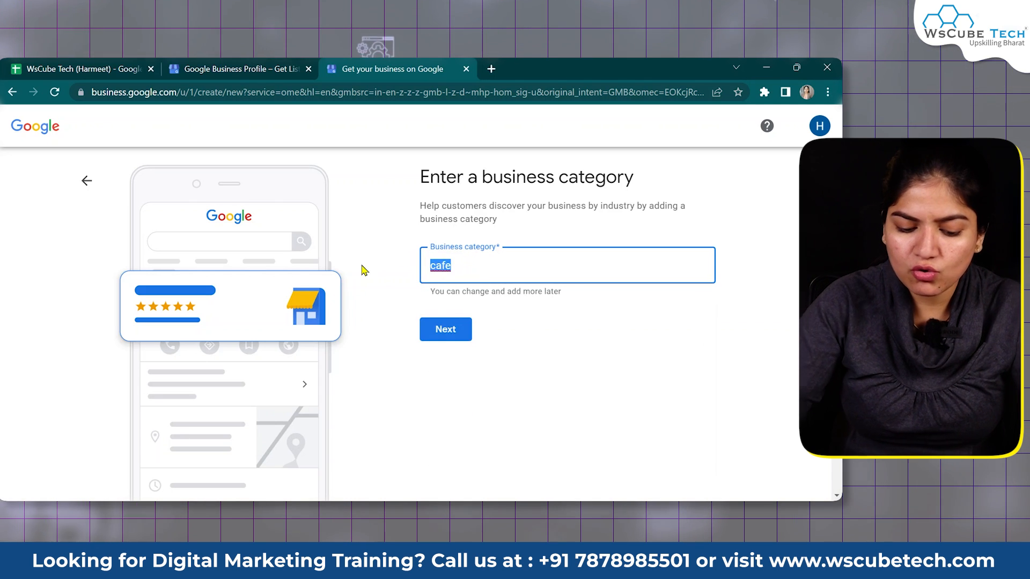
text(real)
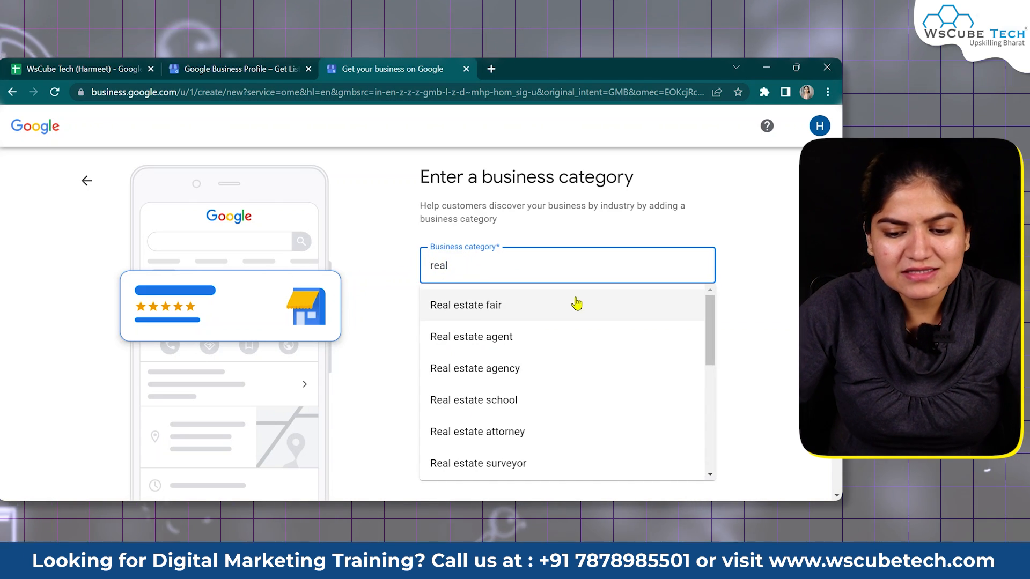
scroll(545, 416, down, 5)
scroll(507, 348, up, 5)
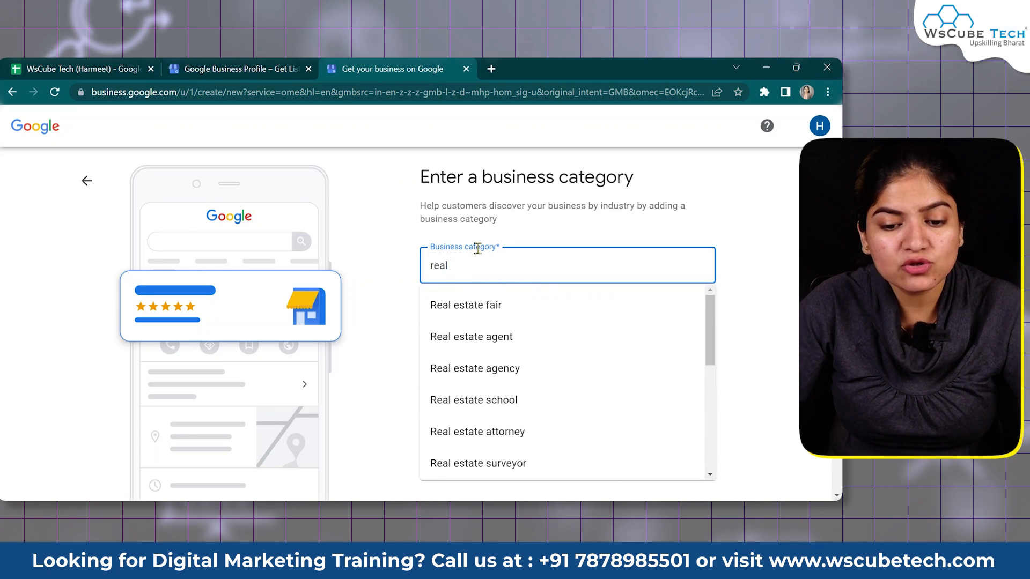
Clear the field, search 'marke' and pick Marketing agency as the category, then continue
drag(473, 260, 241, 275)
key(BackSpace)
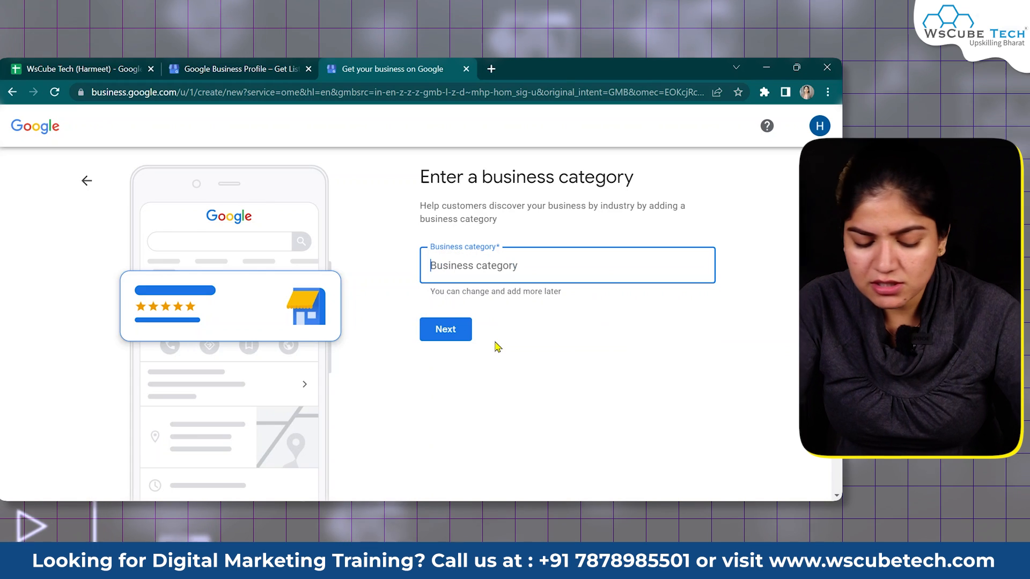
text(marke)
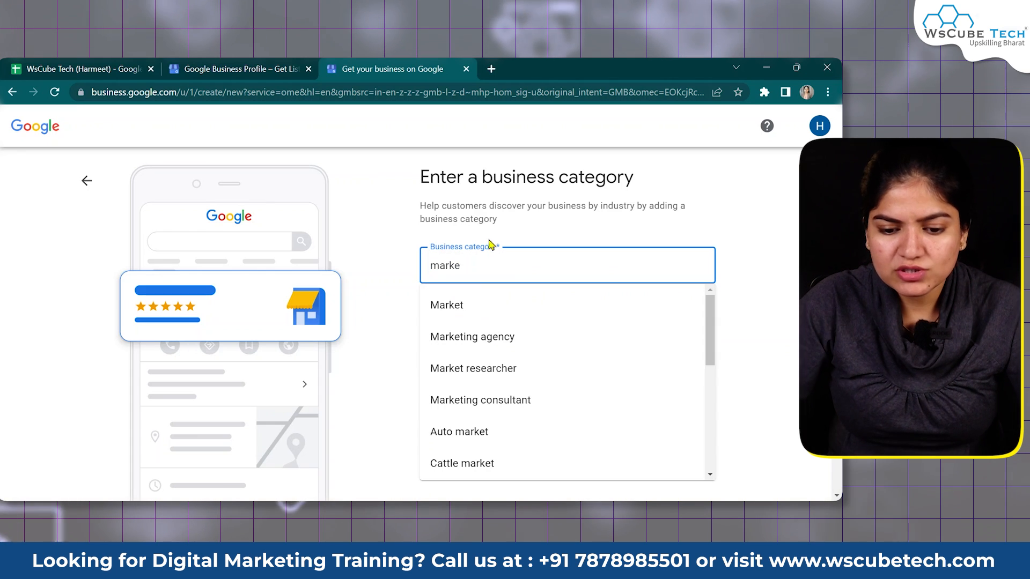
click(485, 338)
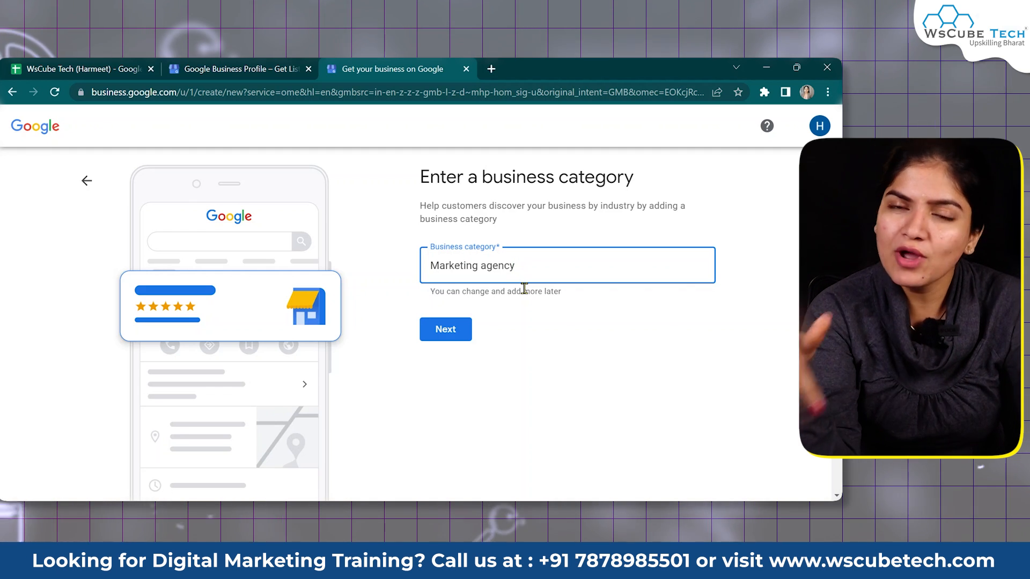
click(444, 334)
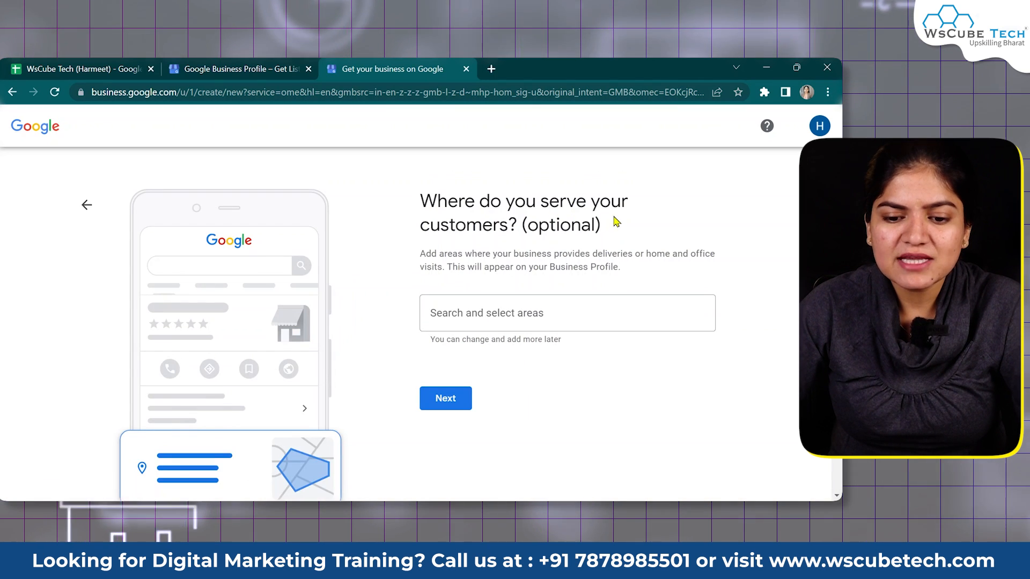
Search for and add Jodhpur, Rajasthan, India as the service area, then continue
drag(614, 223, 362, 184)
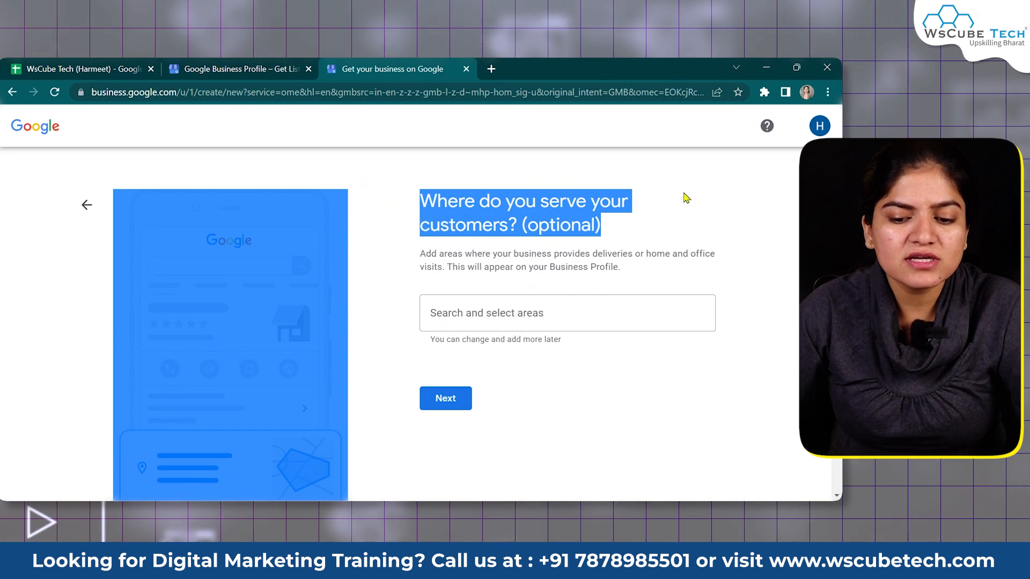
click(670, 206)
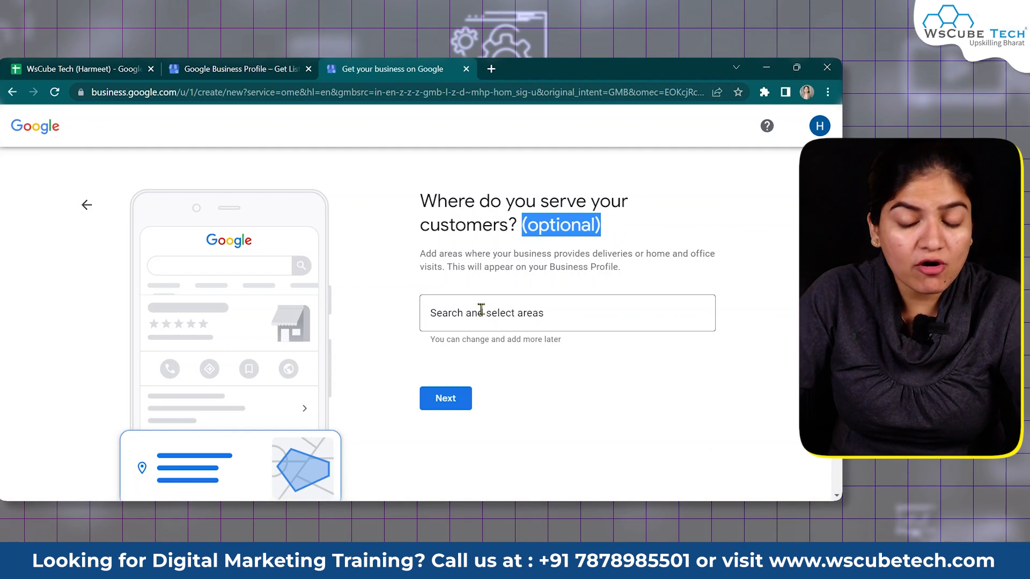
click(481, 311)
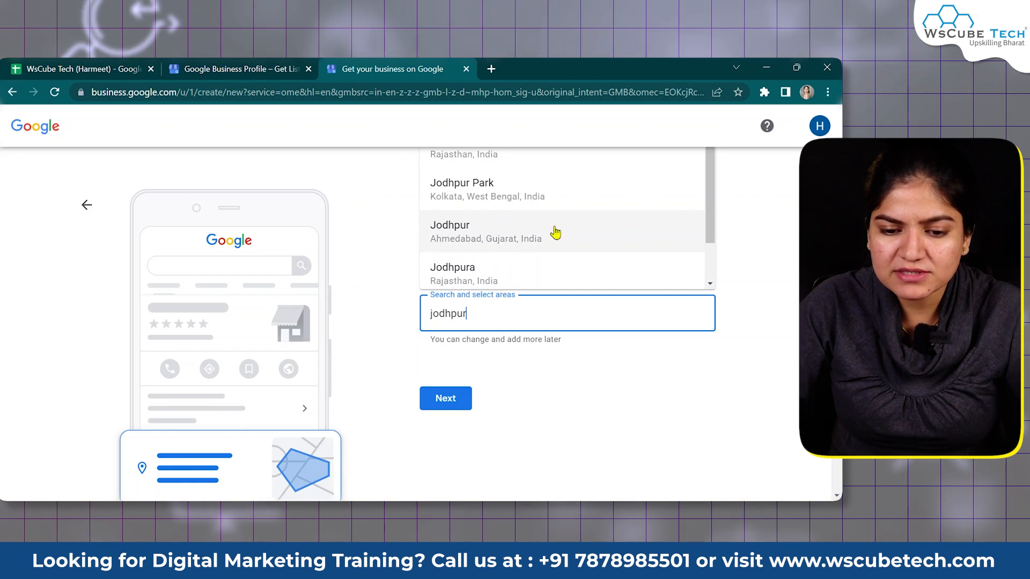
click(515, 161)
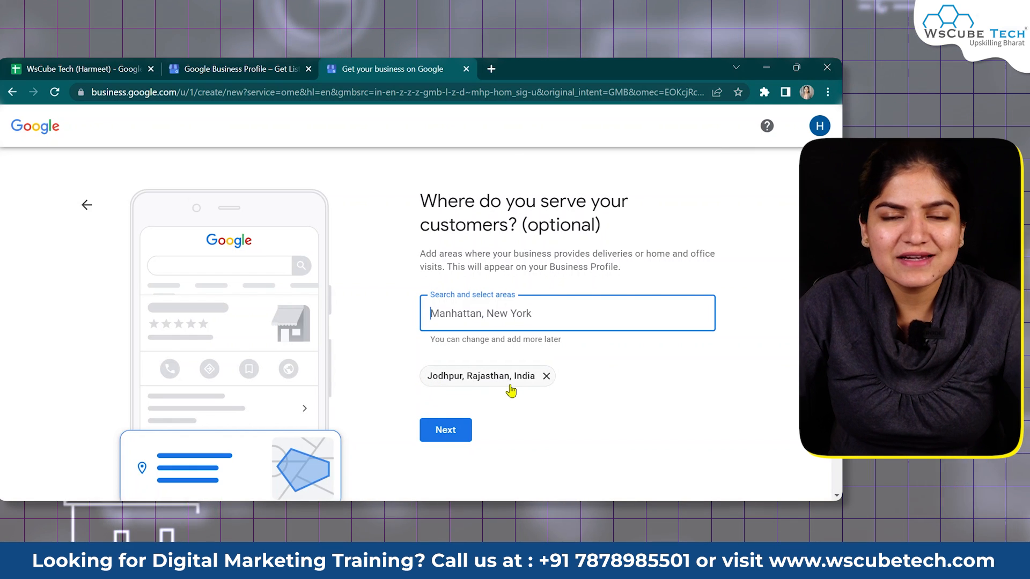
click(438, 431)
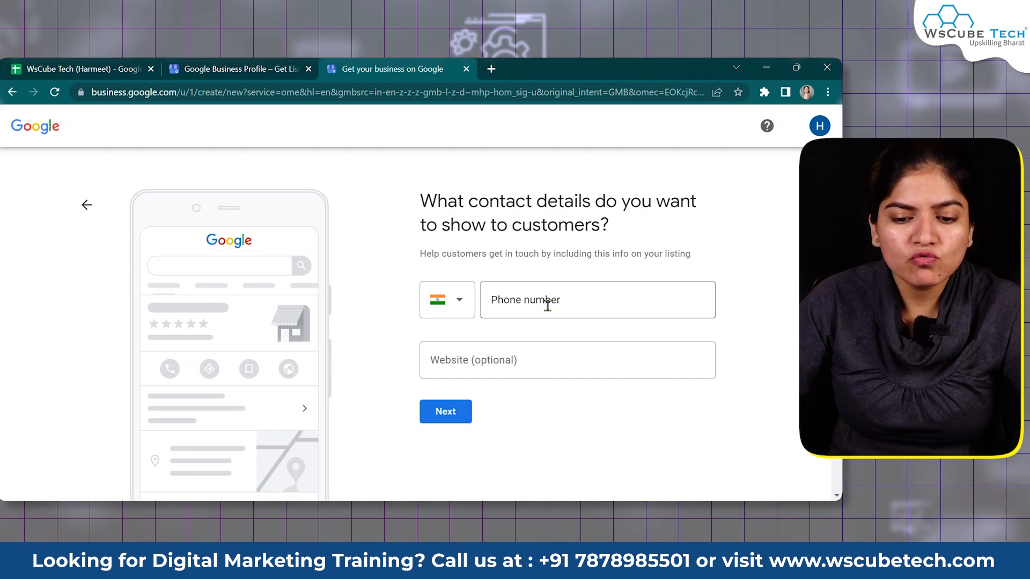
Enter the business phone number, then open the WsCube Tech bookmark from a new tab
click(547, 304)
click(567, 364)
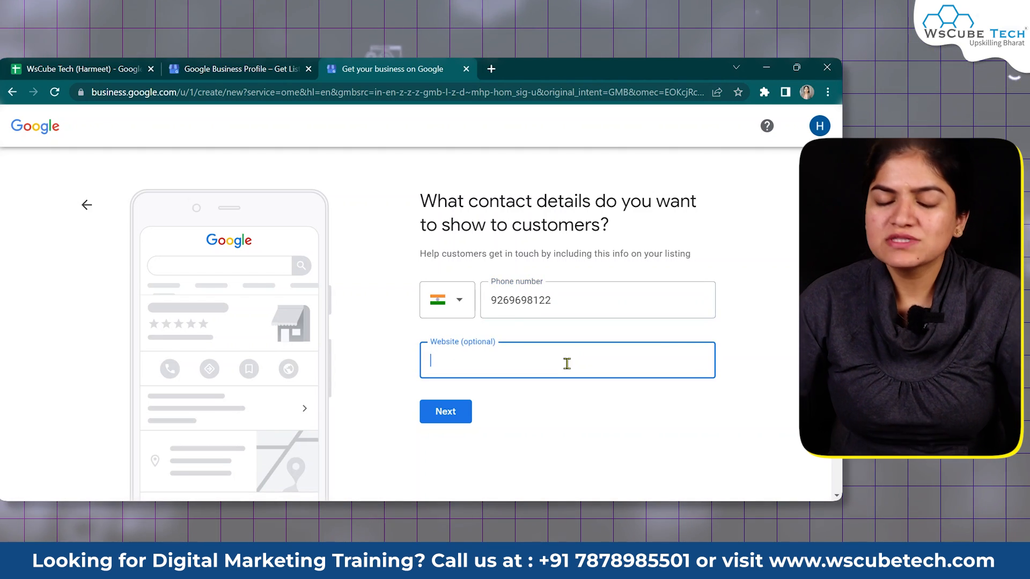
click(499, 70)
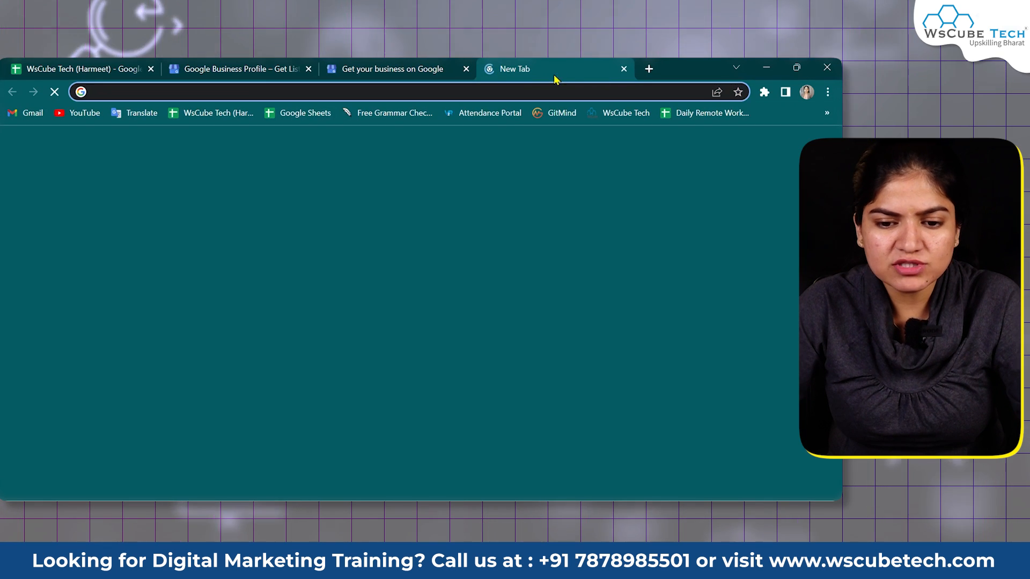
right_click(611, 114)
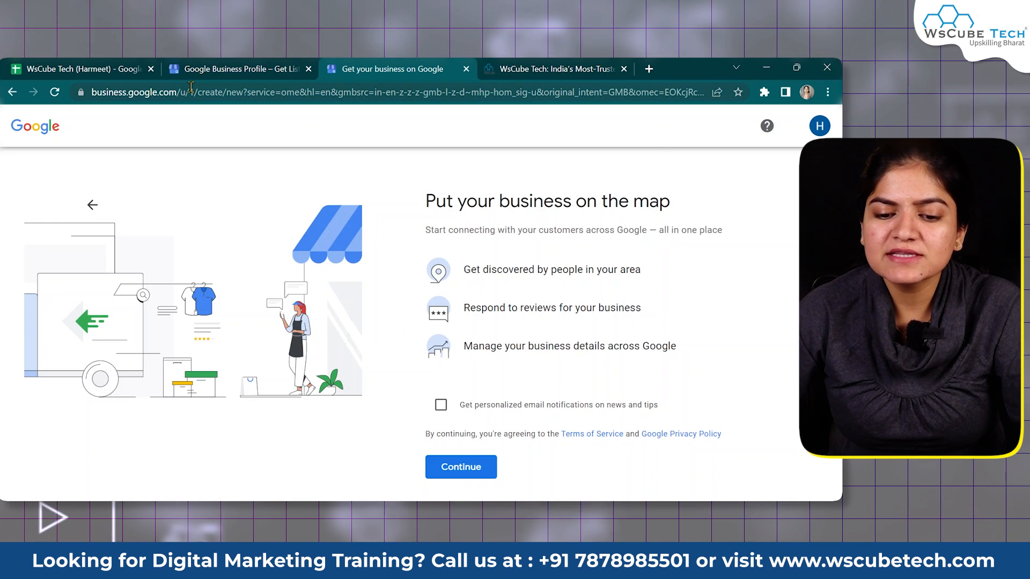
Turn personalized email notifications on and back off, then accept the terms and continue
triple_click(685, 202)
click(671, 263)
triple_click(676, 210)
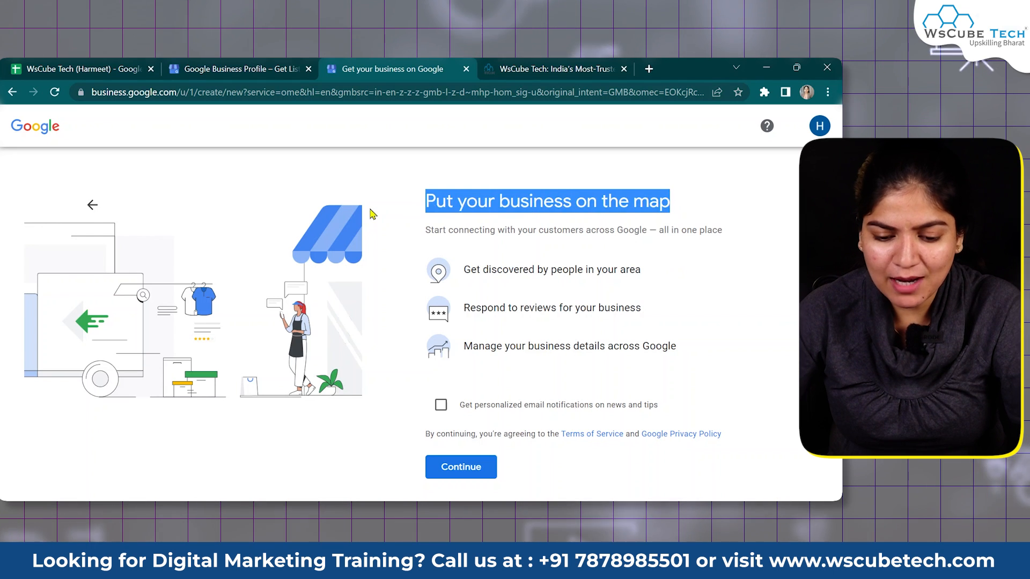
click(685, 283)
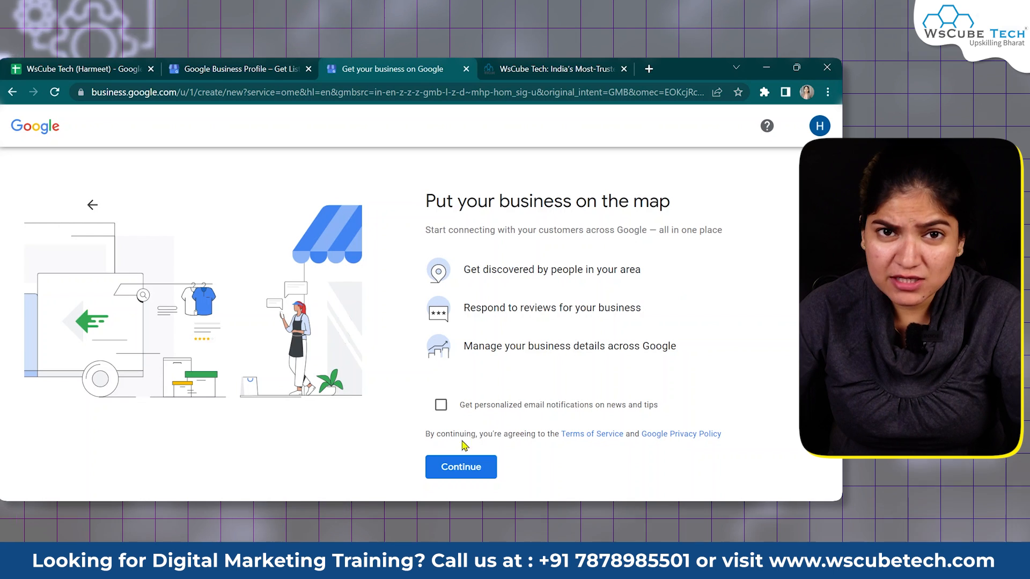
click(441, 406)
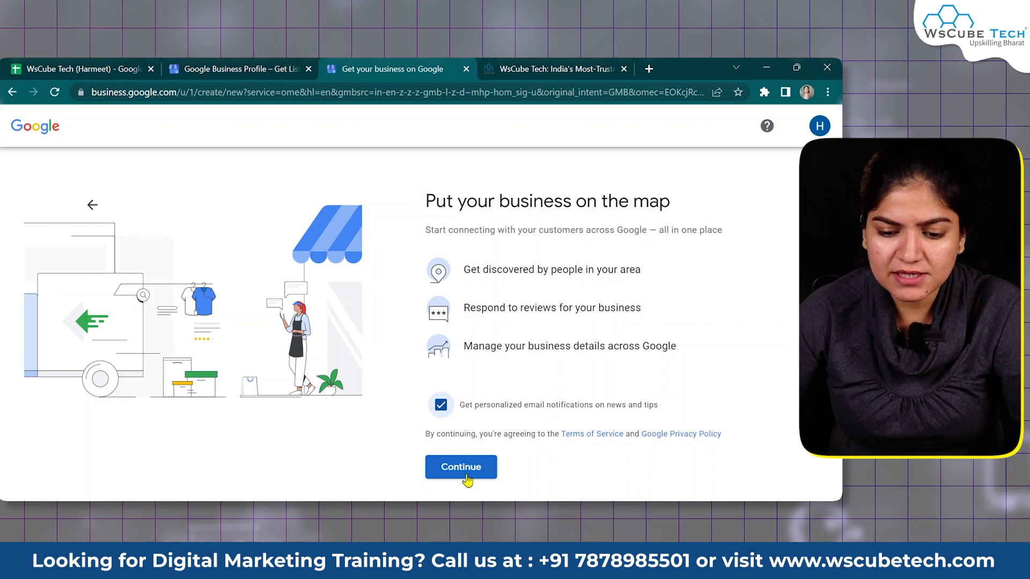
click(441, 405)
click(453, 466)
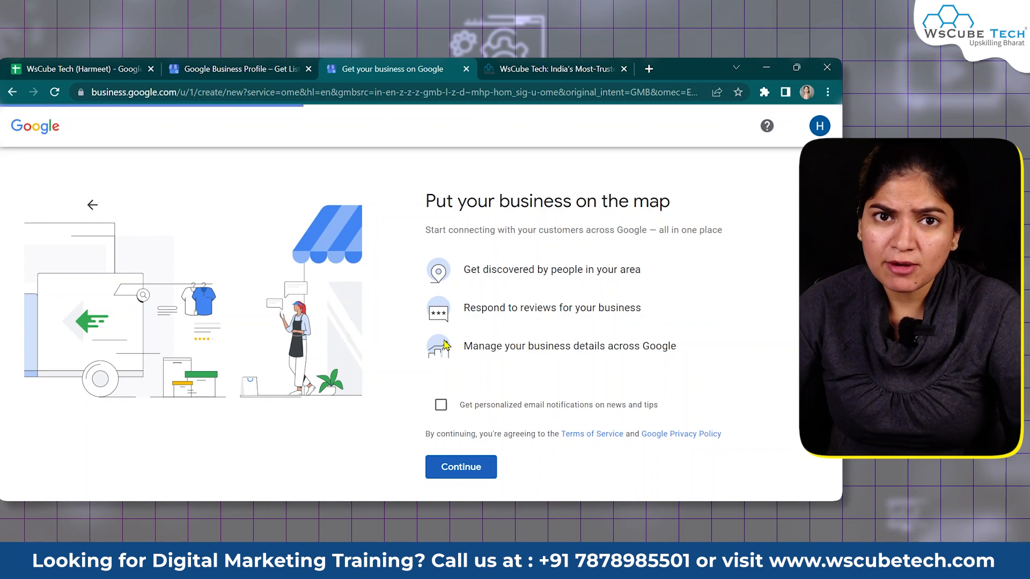
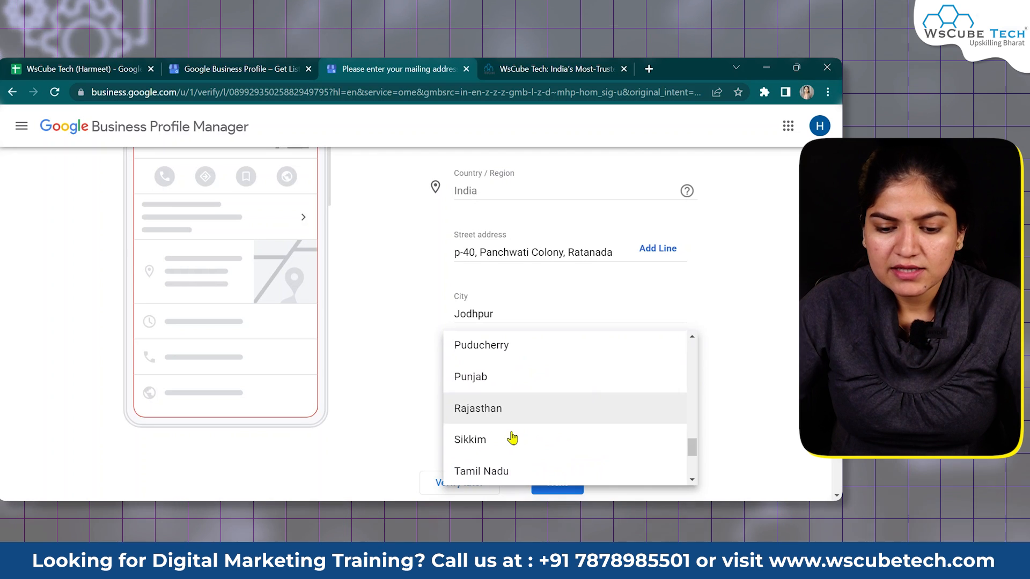
Set the mailing address state to Rajasthan and submit the address
click(505, 410)
scroll(732, 412, down, 1)
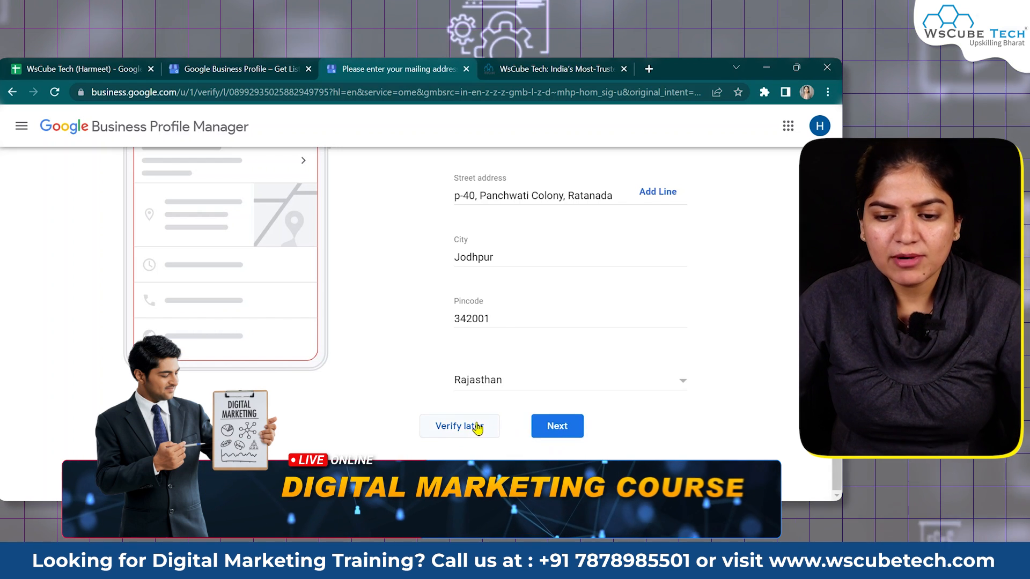
click(549, 430)
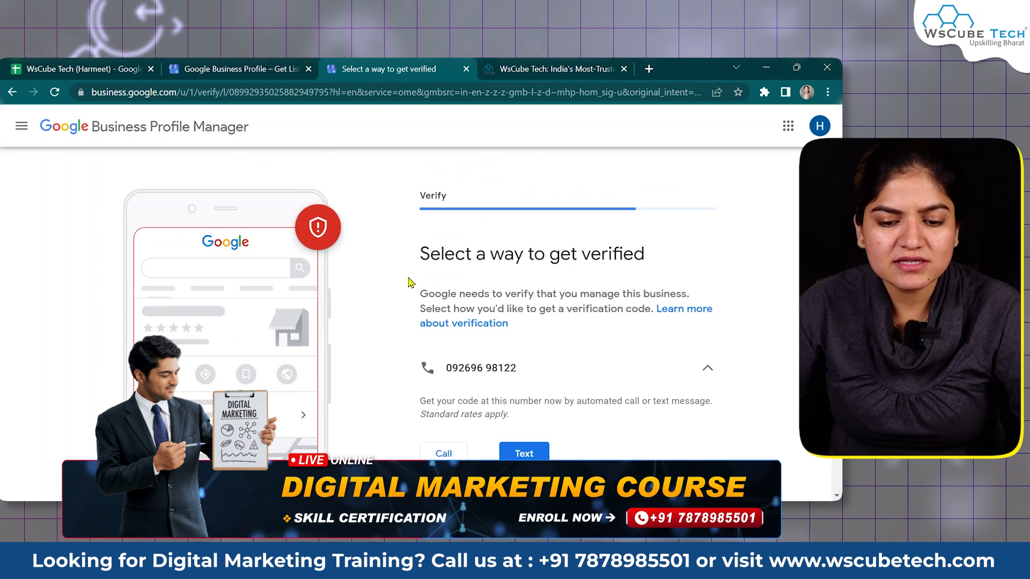
Choose text message as the verification method and submit the mailing address
scroll(456, 300, down, 3)
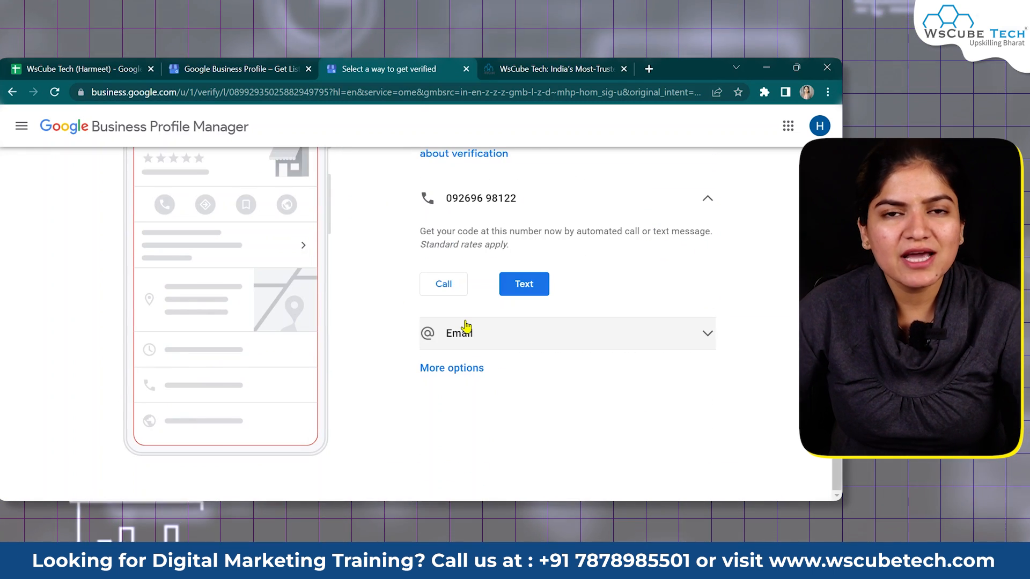
scroll(465, 301, up, 3)
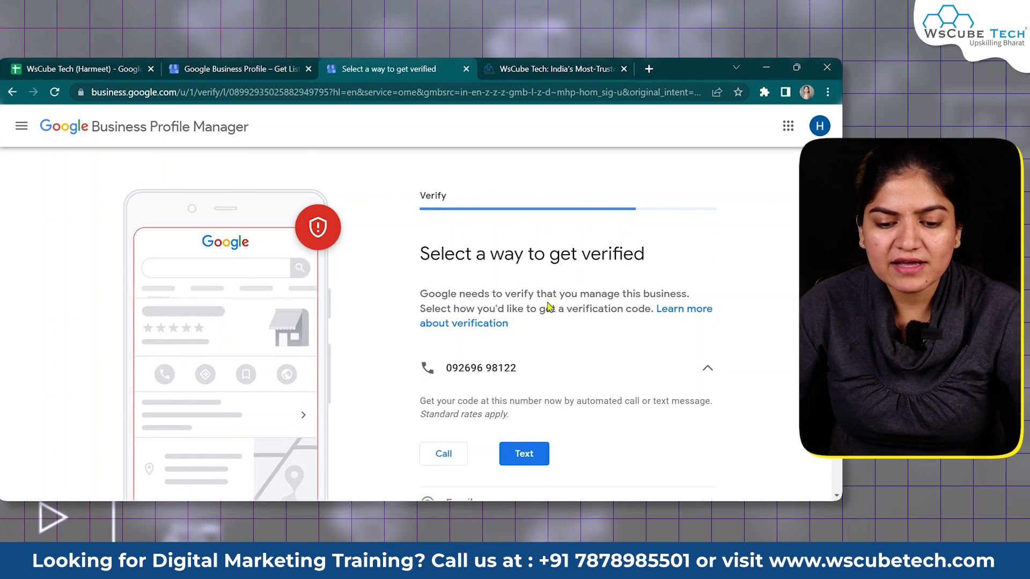
scroll(518, 397, down, 3)
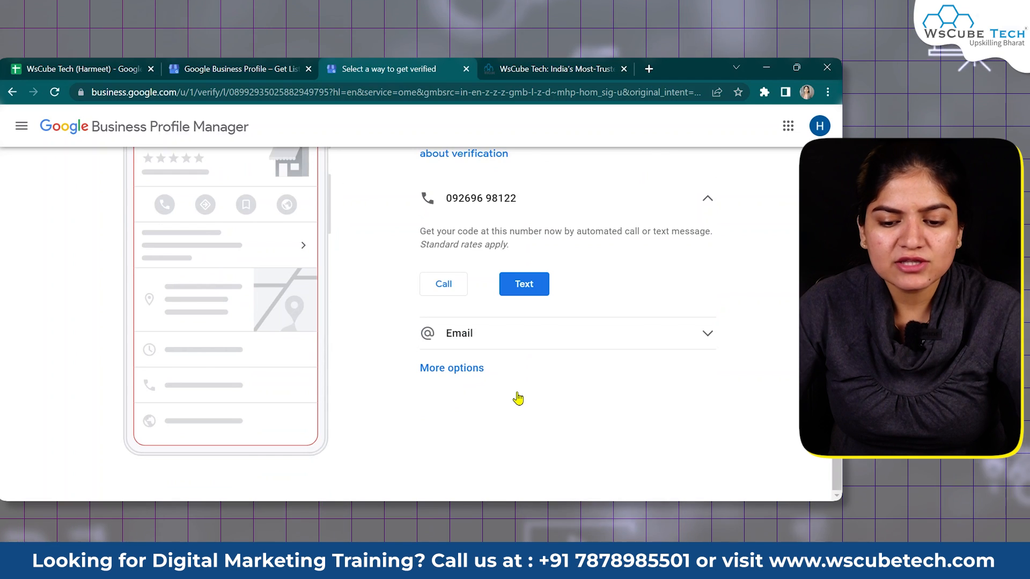
scroll(517, 397, up, 1)
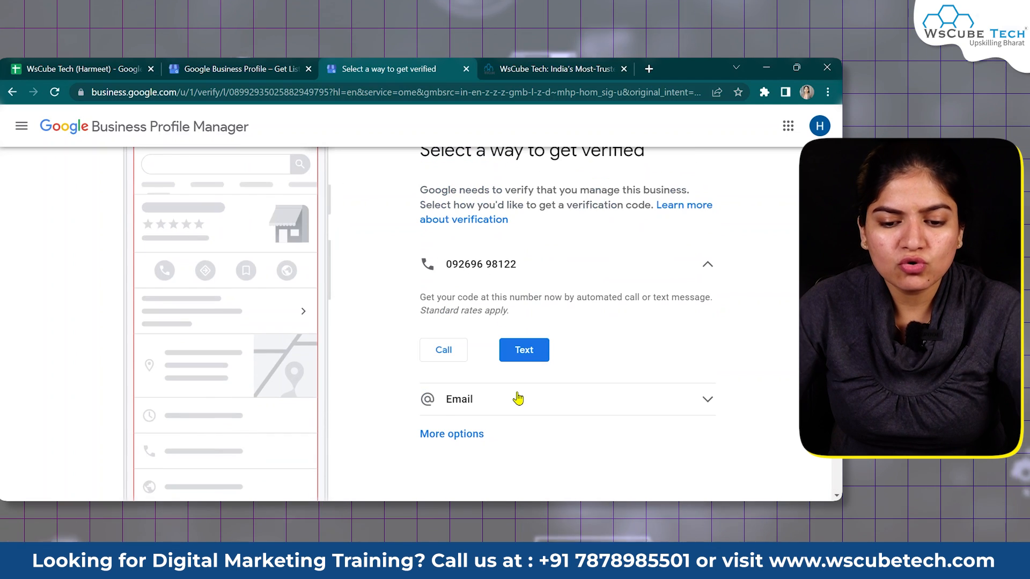
click(535, 355)
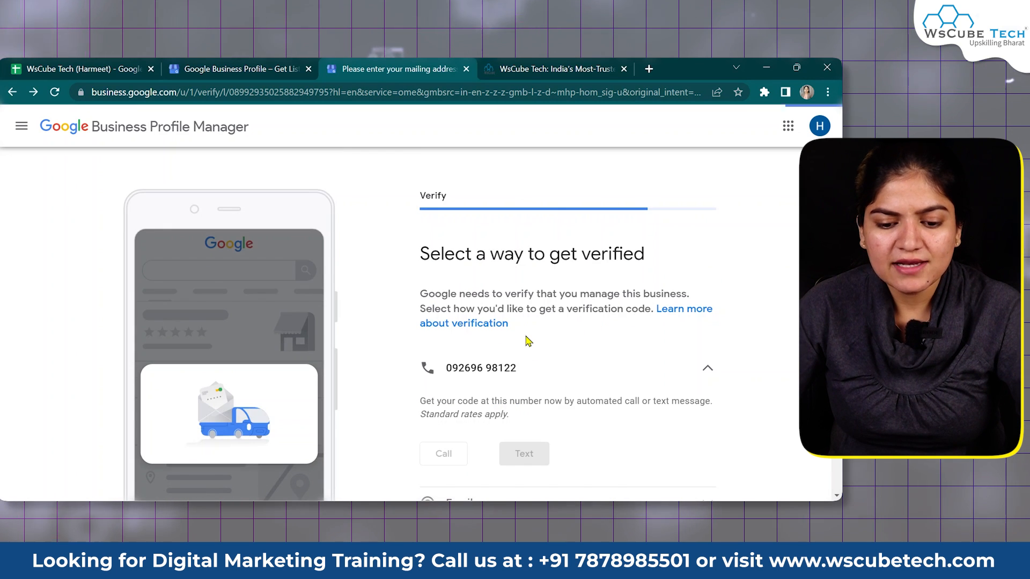
scroll(531, 338, down, 4)
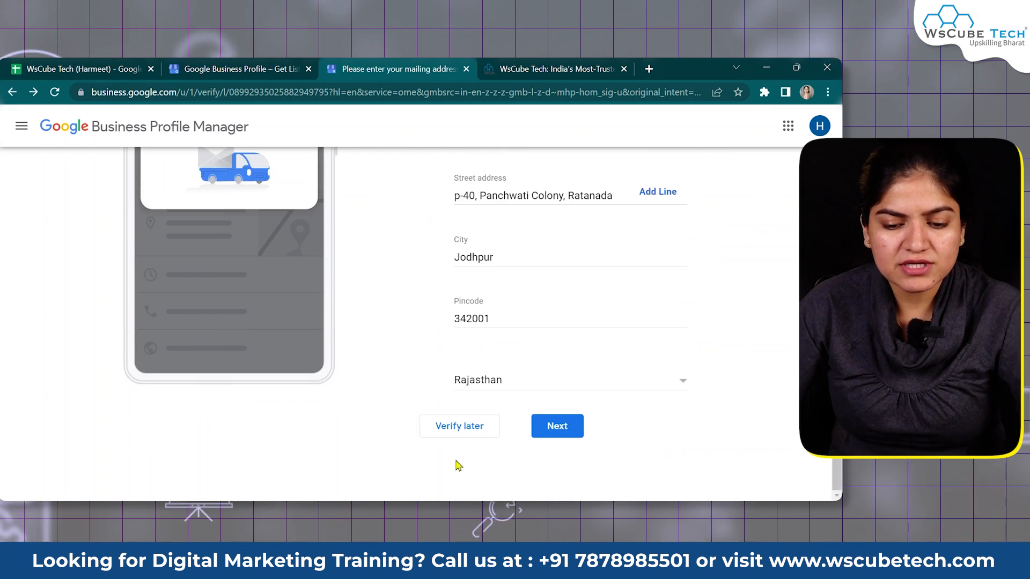
click(456, 432)
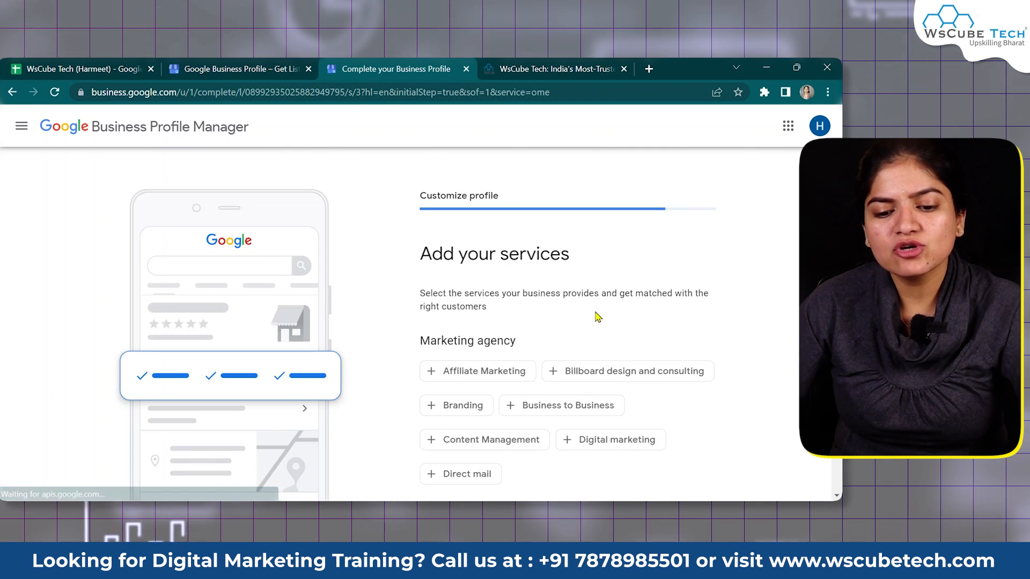
Add Digital marketing, Content Management, Branding and Business to Business as services
drag(582, 256, 507, 258)
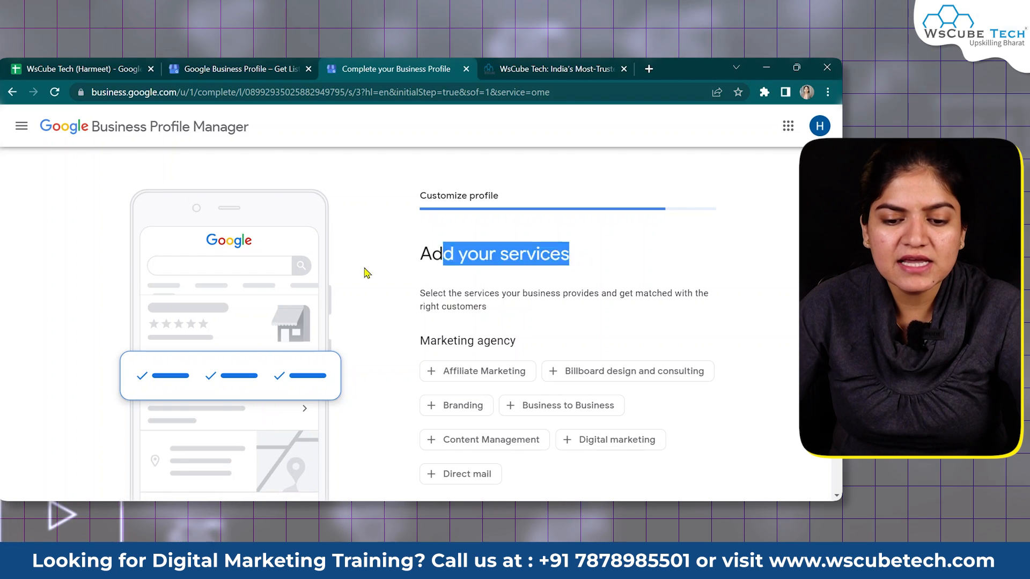
scroll(430, 271, down, 2)
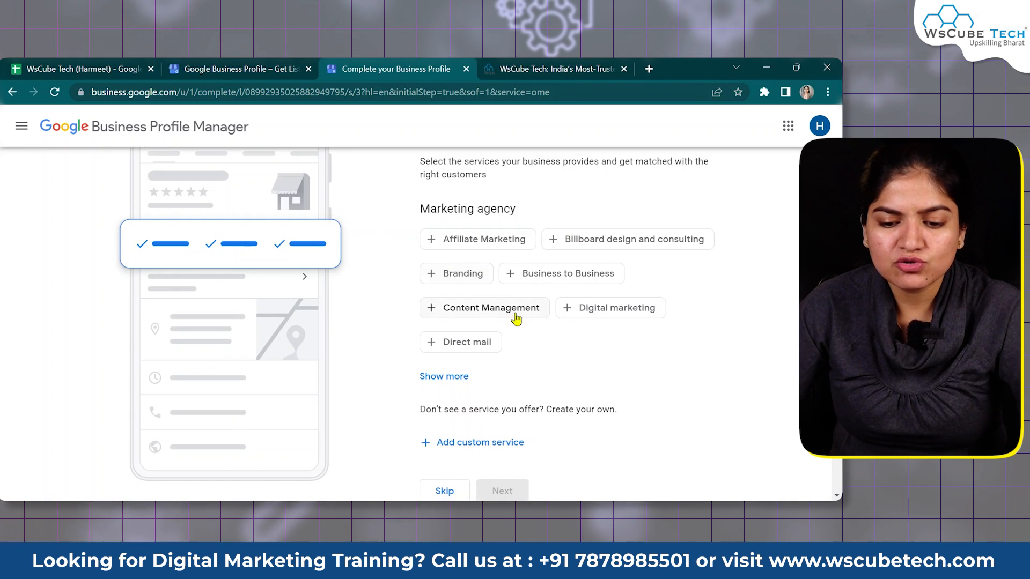
click(566, 311)
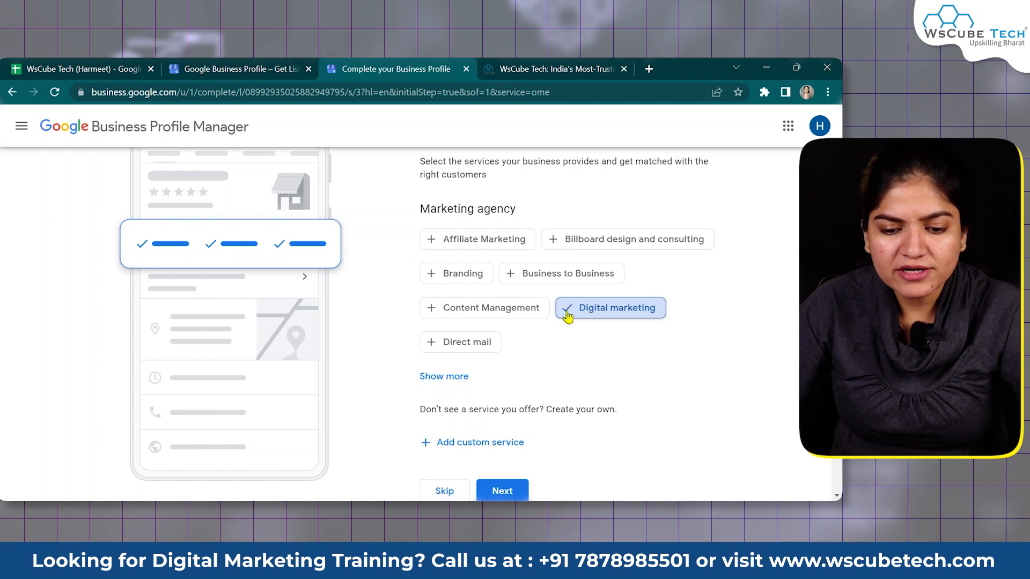
click(431, 311)
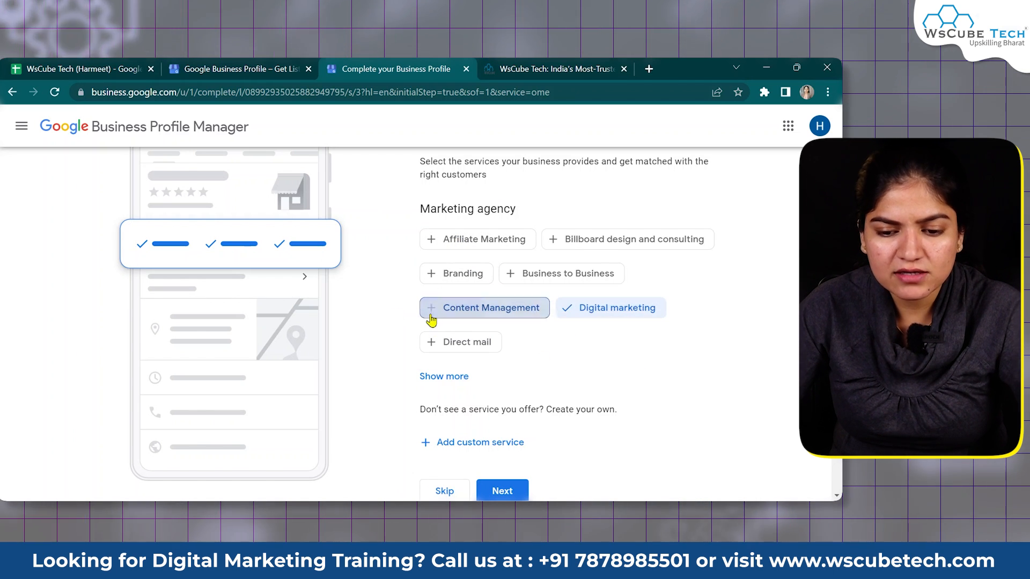
click(434, 275)
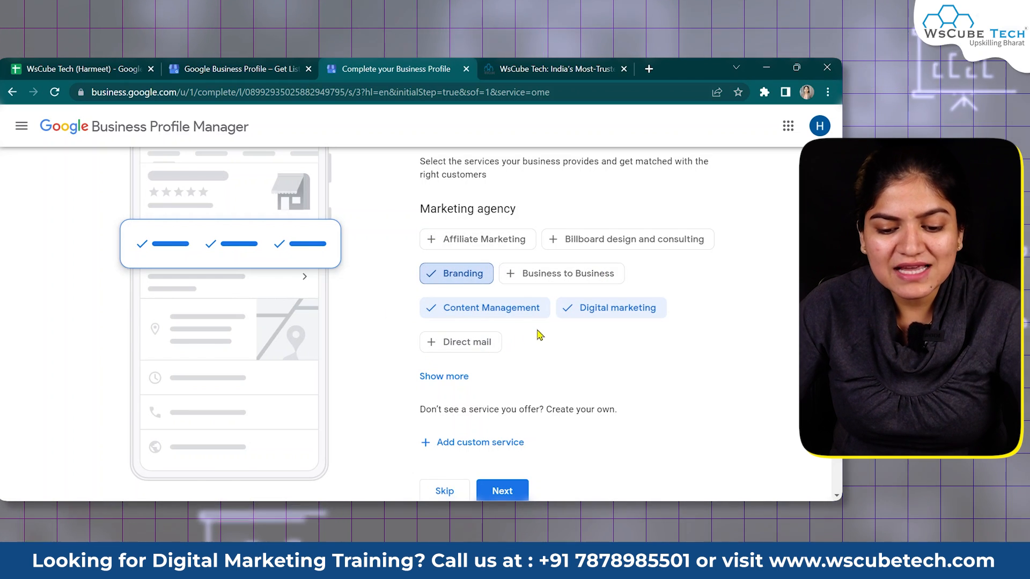
click(528, 277)
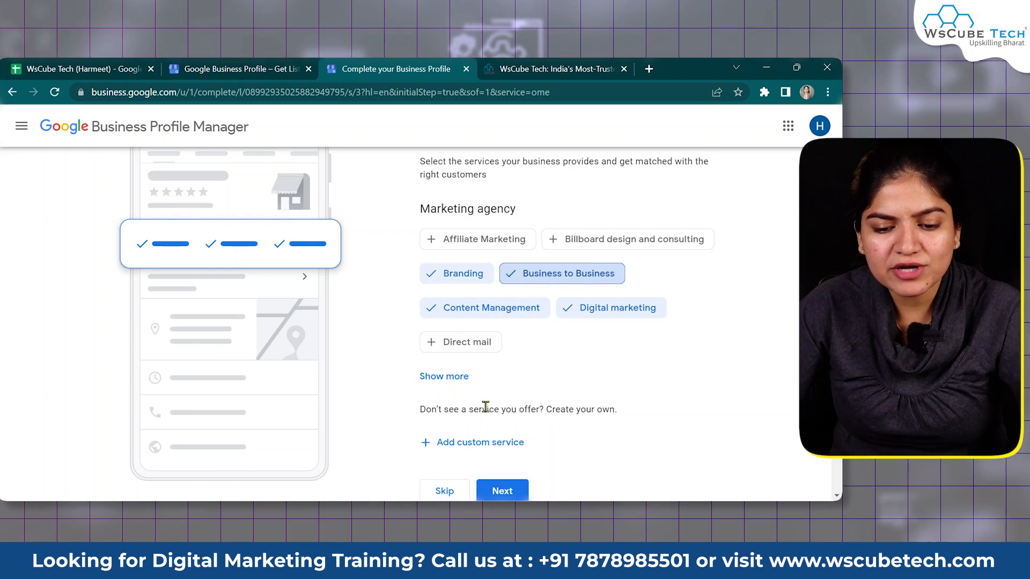
Show more service options, add Search engine optimization, and save the services
scroll(486, 408, down, 1)
drag(626, 360, 361, 359)
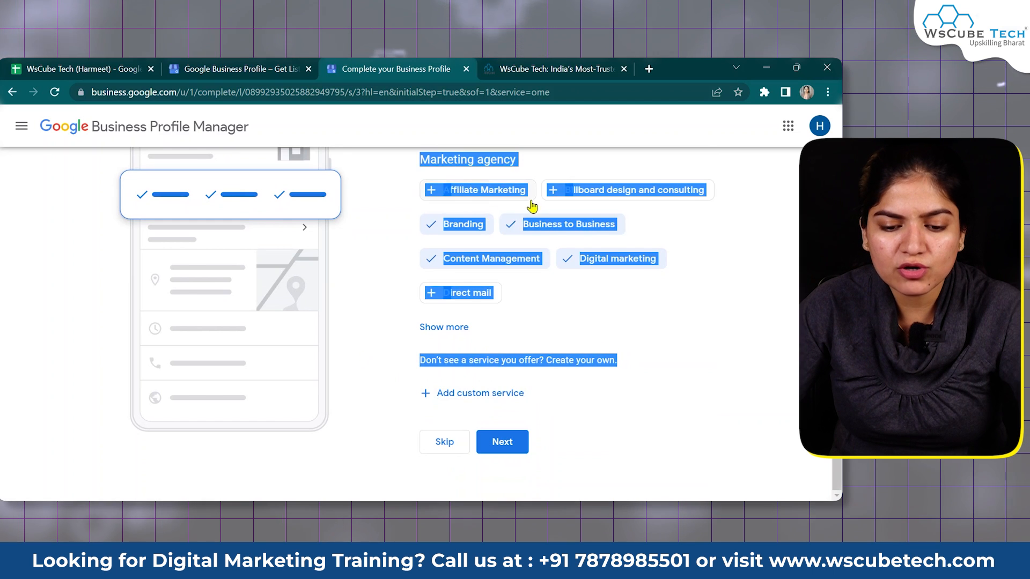
click(532, 206)
click(438, 326)
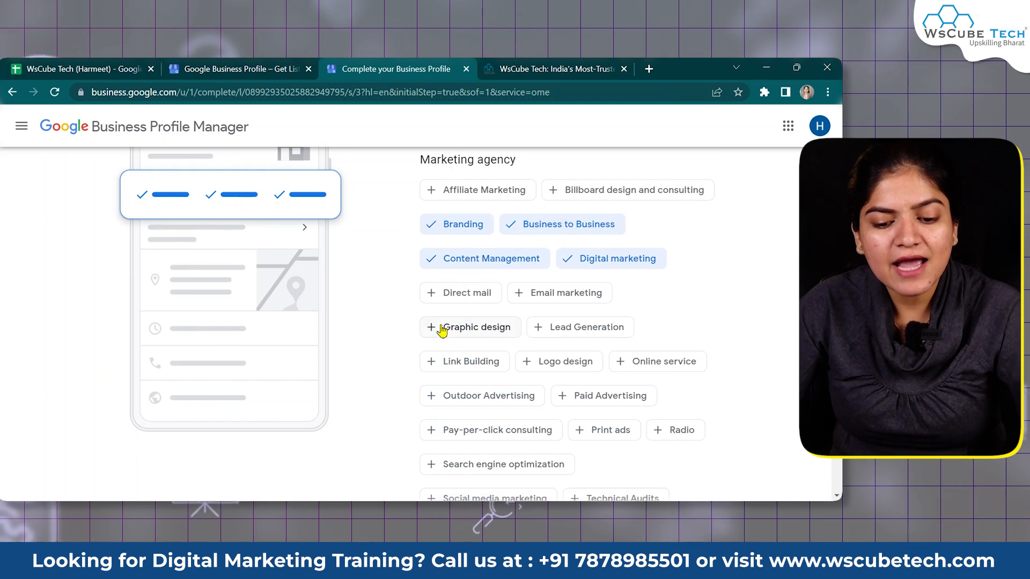
scroll(683, 435, down, 4)
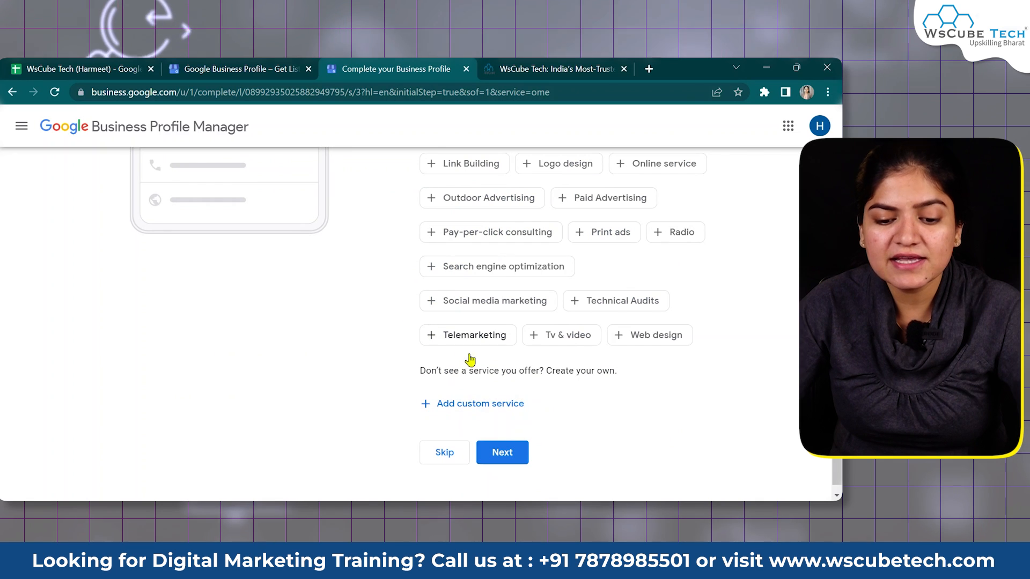
click(499, 404)
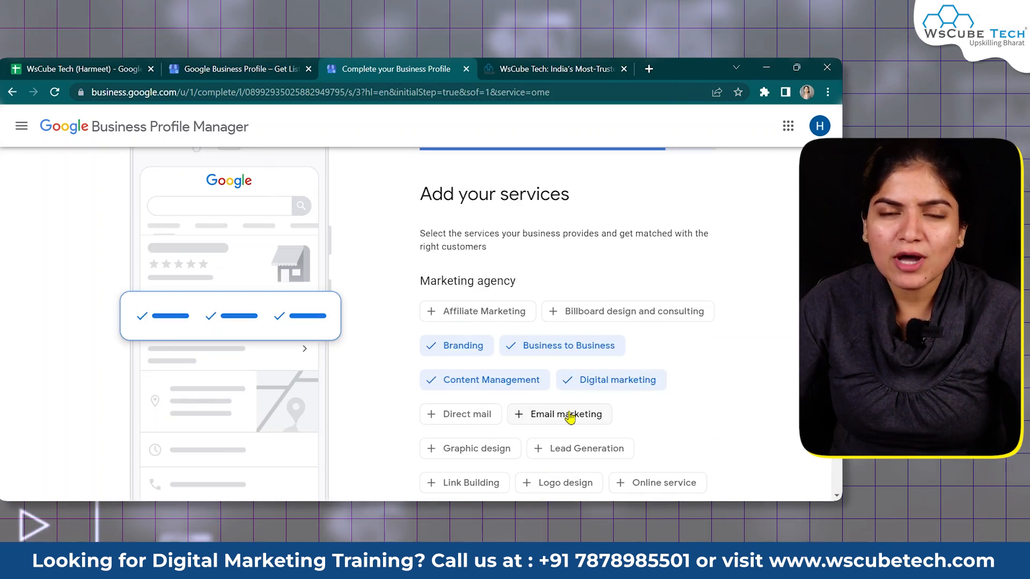
scroll(564, 414, down, 6)
scroll(568, 418, down, 1)
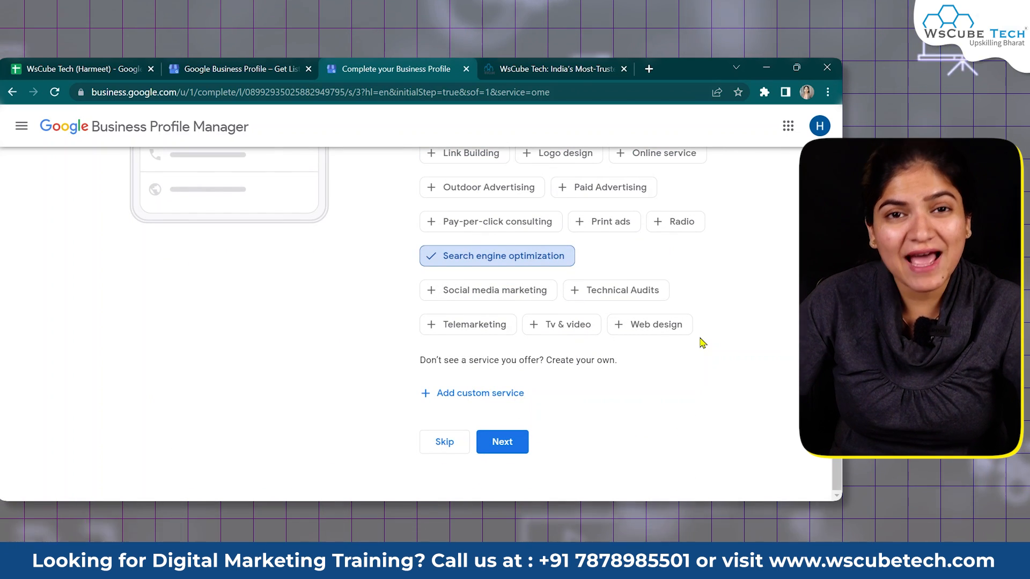
scroll(645, 299, up, 1)
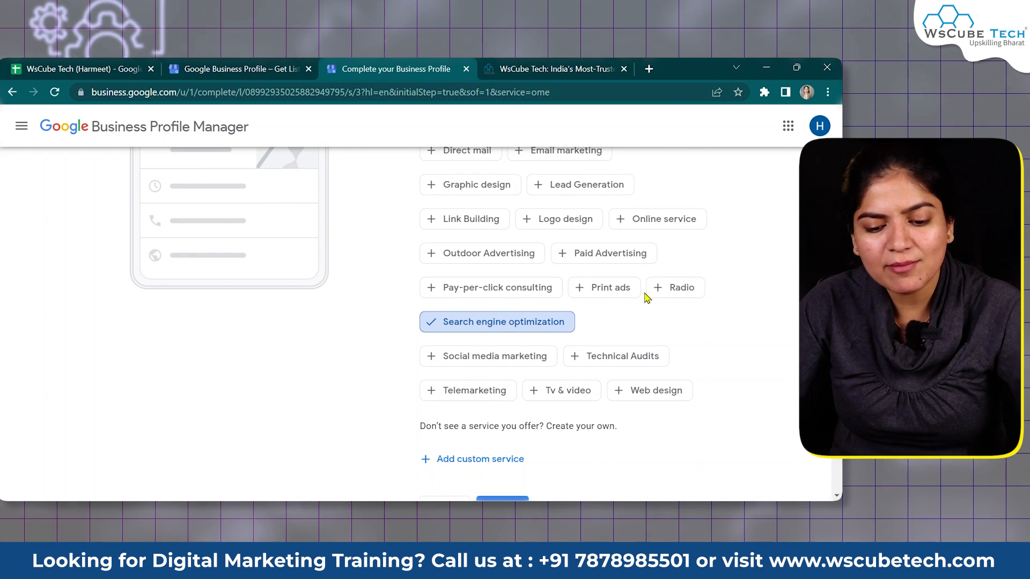
scroll(645, 298, down, 1)
click(519, 443)
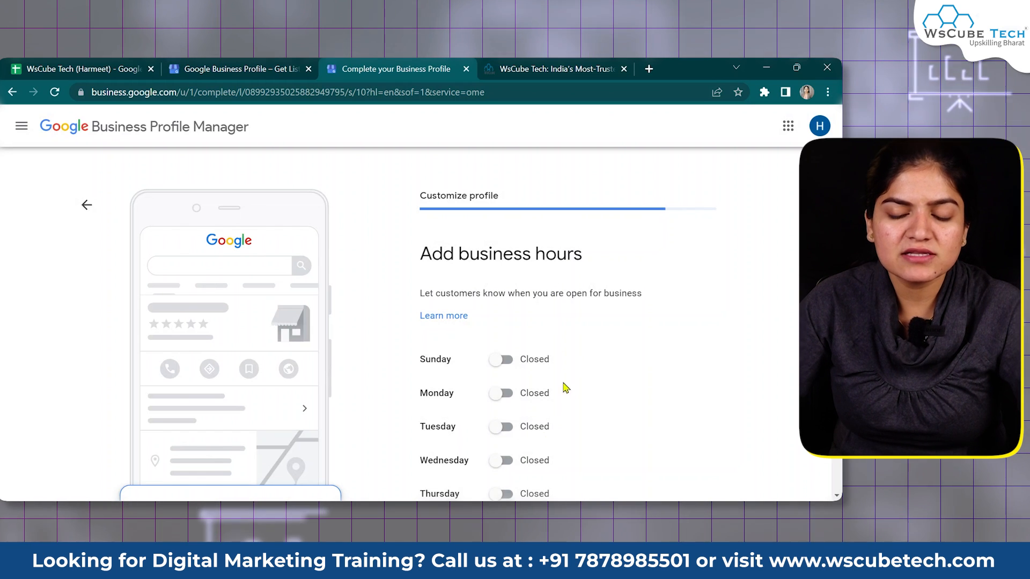
Toggle Sunday and Monday open and back to Closed, leaving all business hours closed
scroll(563, 407, down, 3)
scroll(555, 378, up, 3)
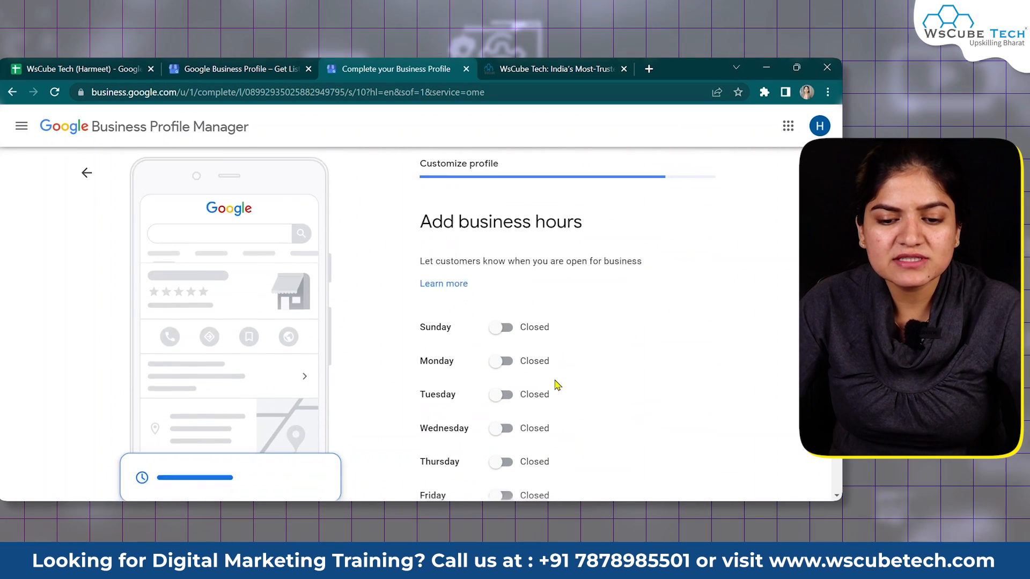
scroll(537, 322, down, 2)
click(502, 236)
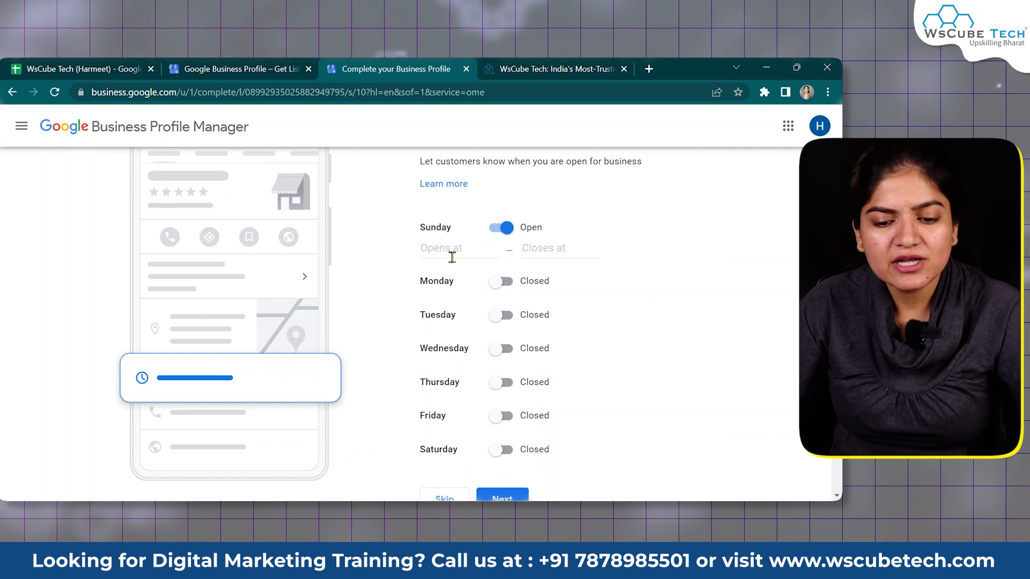
click(498, 240)
click(504, 267)
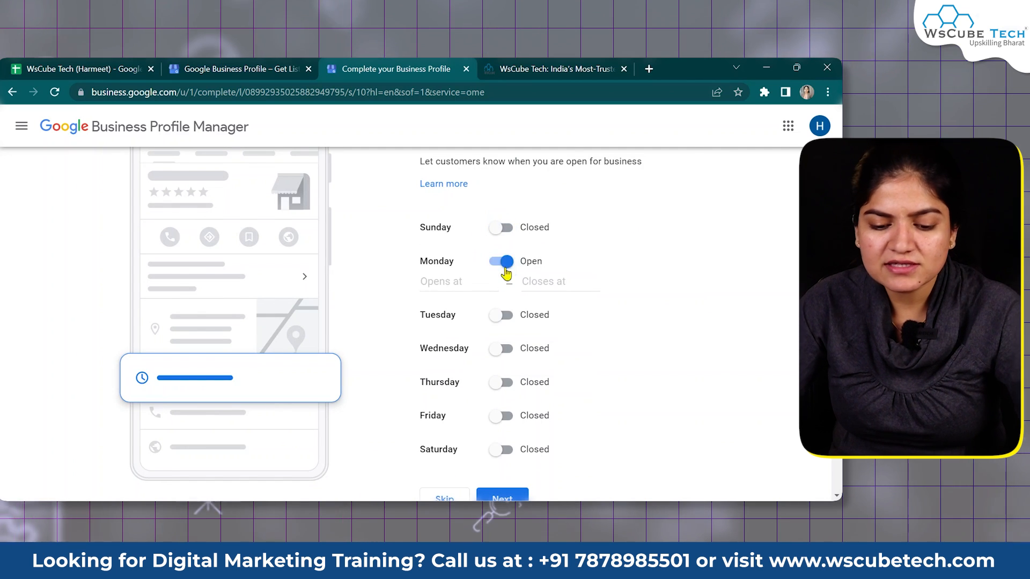
click(505, 264)
scroll(483, 311, down, 1)
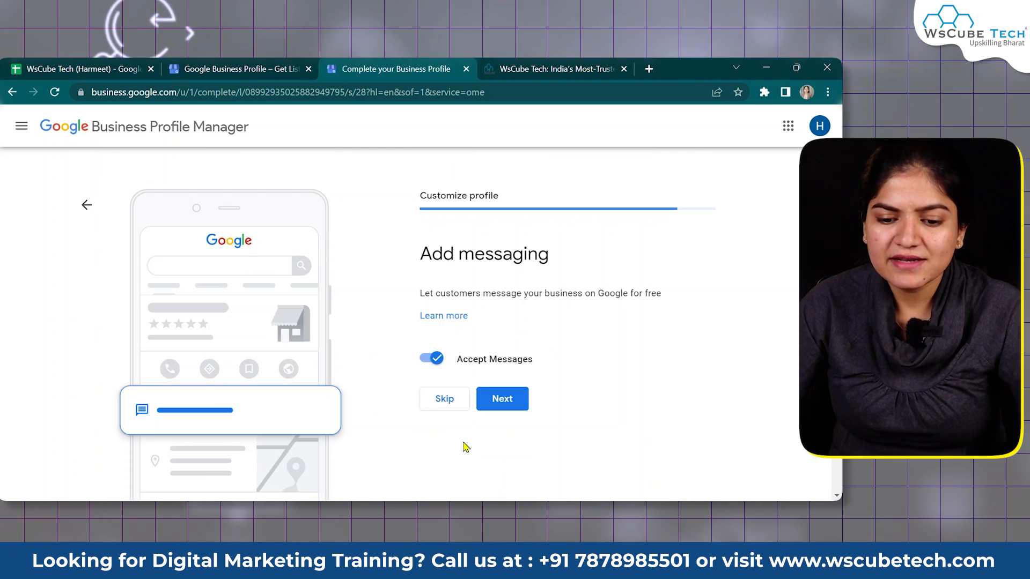
click(444, 315)
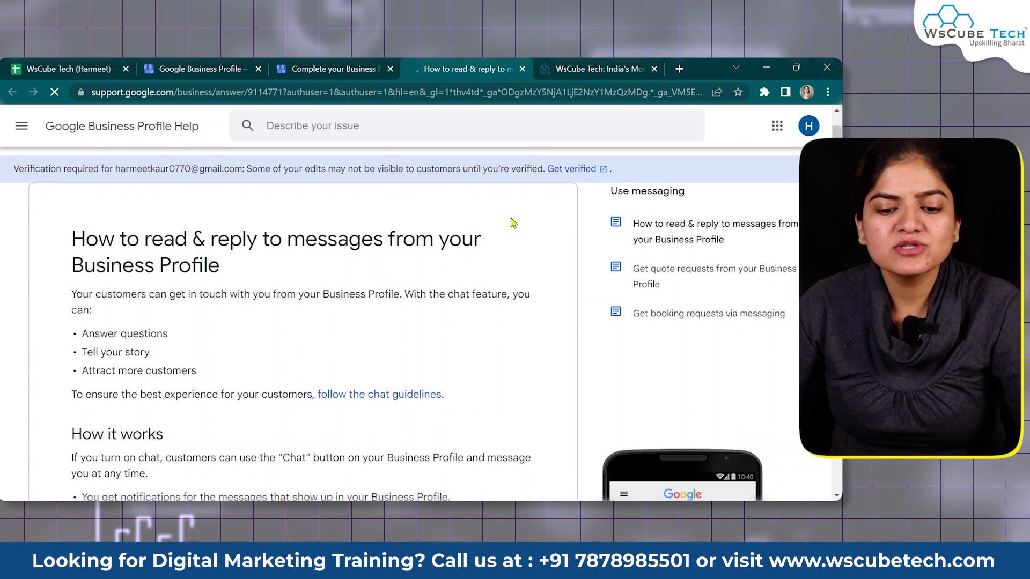
key(ctrl+w)
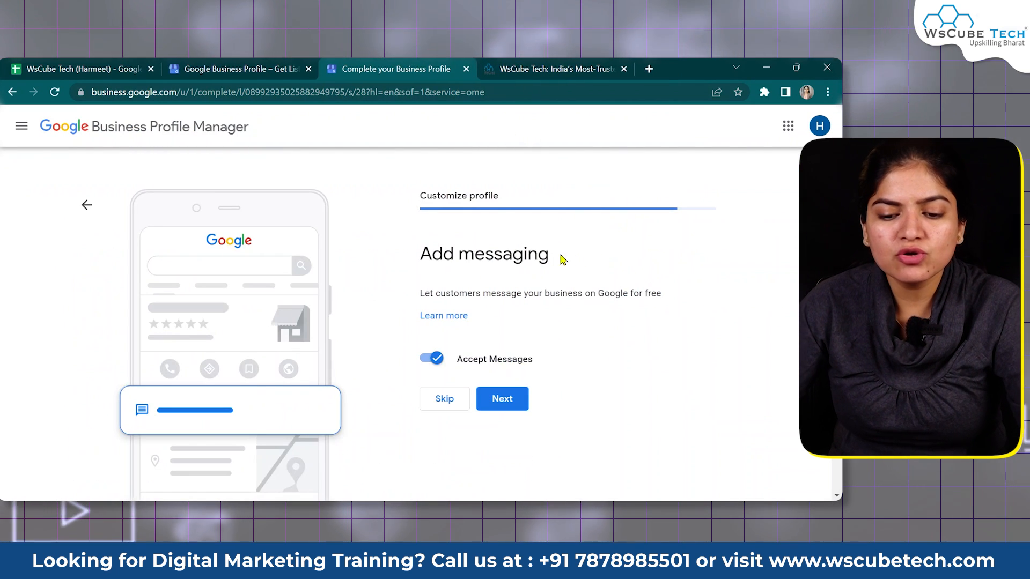
drag(560, 253, 705, 287)
click(705, 287)
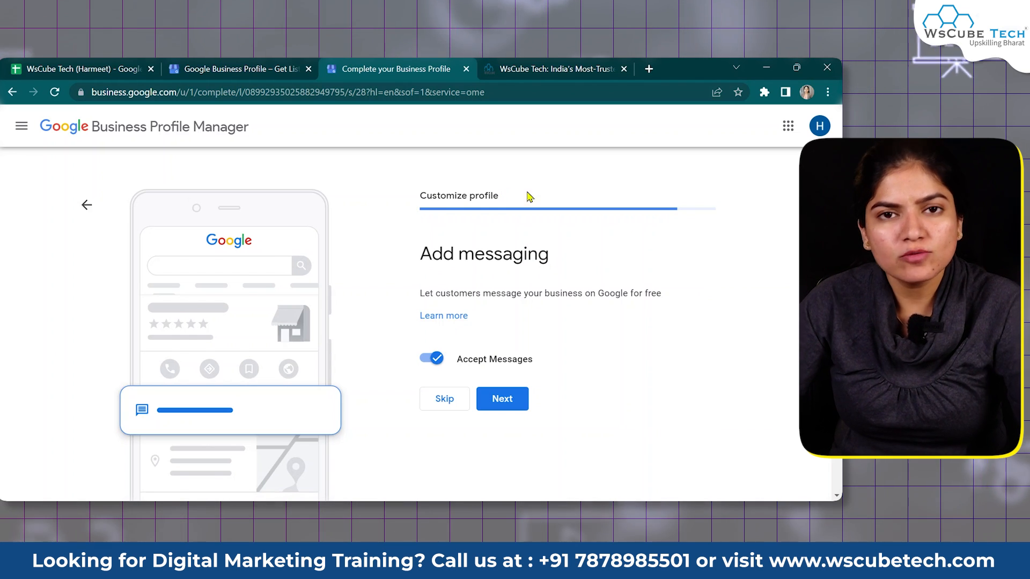
drag(552, 254, 434, 253)
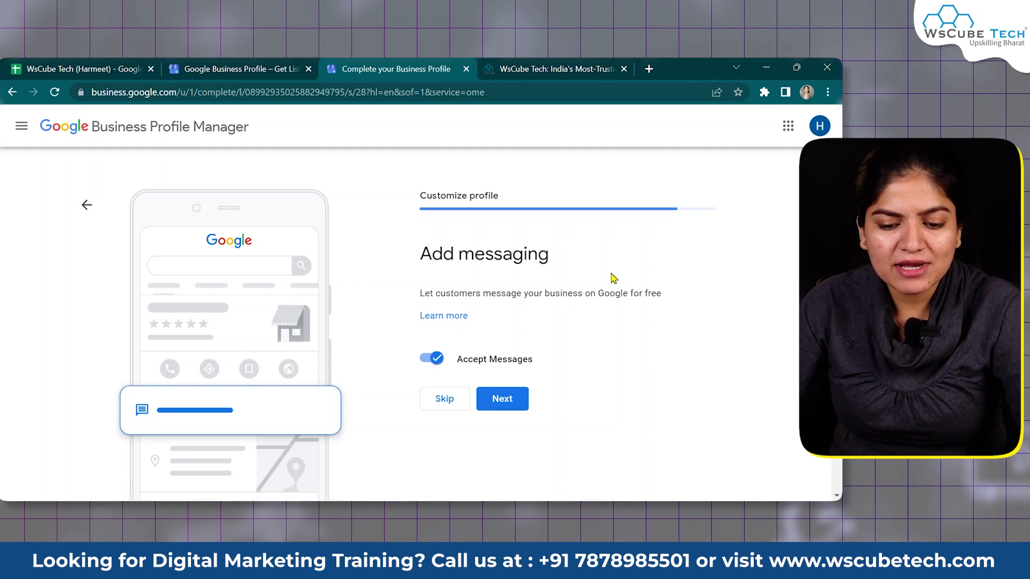
Go to the business description step and skip it, leaving the box empty
click(498, 398)
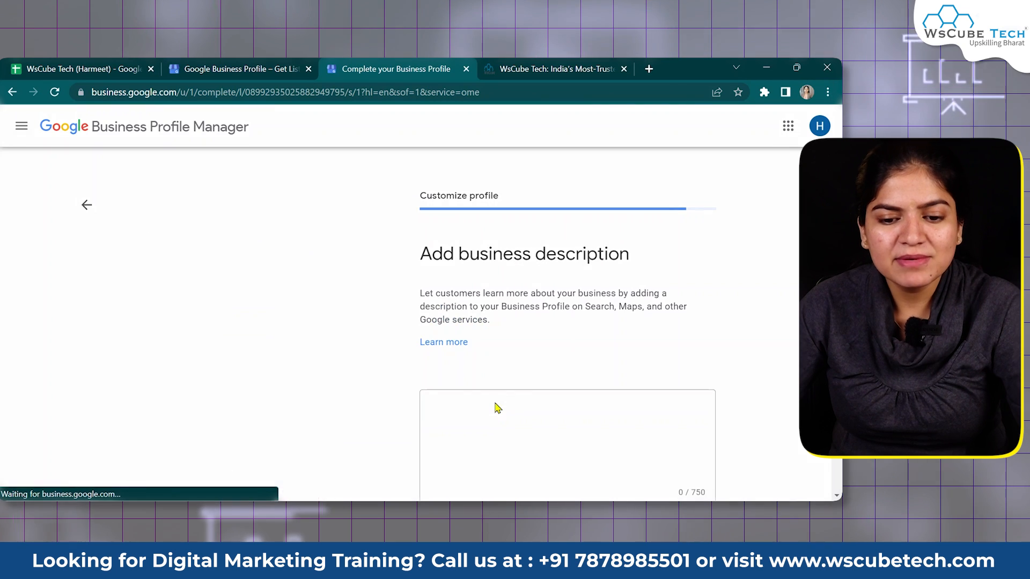
scroll(504, 364, down, 3)
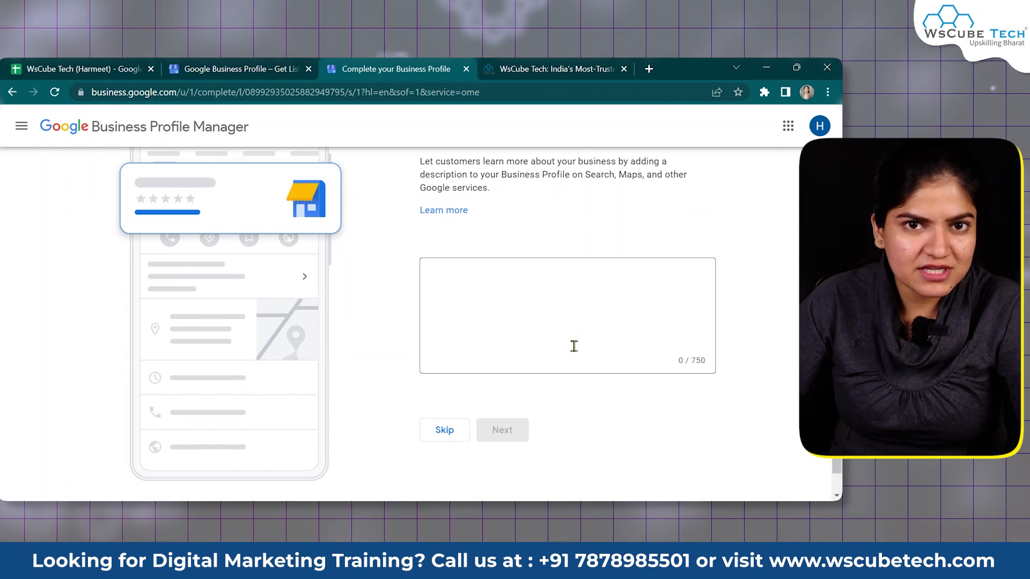
scroll(574, 349, up, 3)
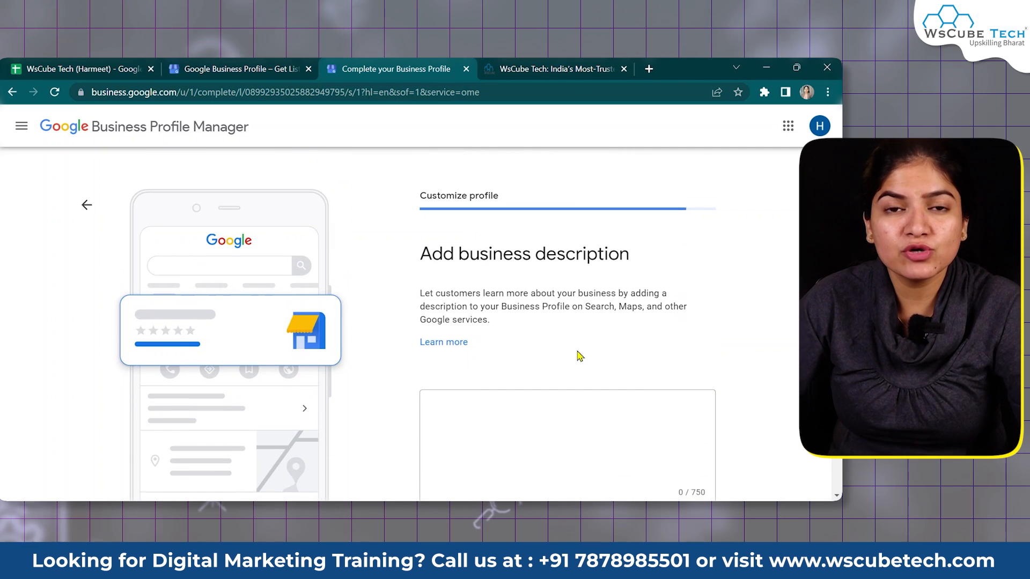
scroll(579, 356, down, 2)
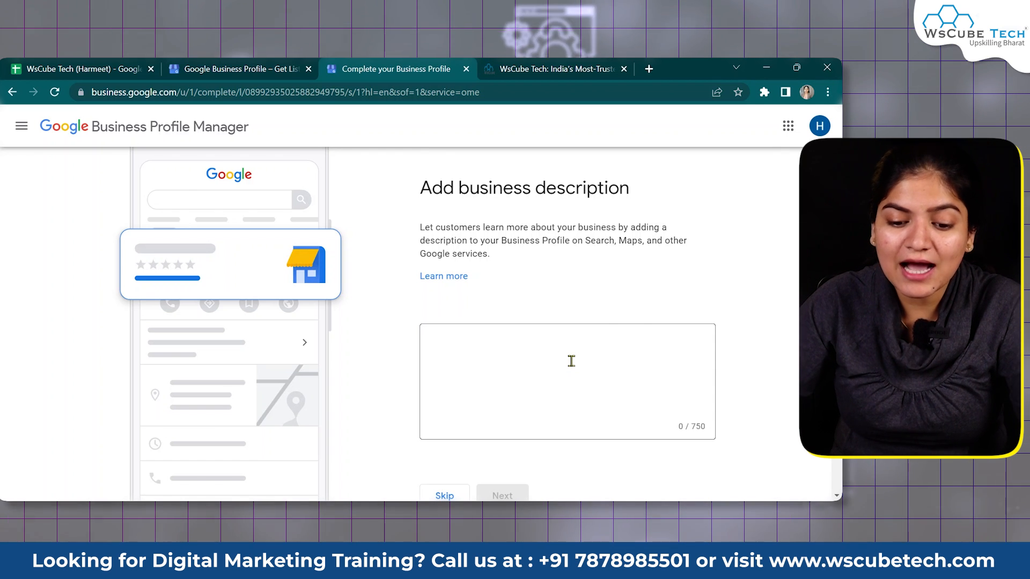
scroll(424, 435, down, 2)
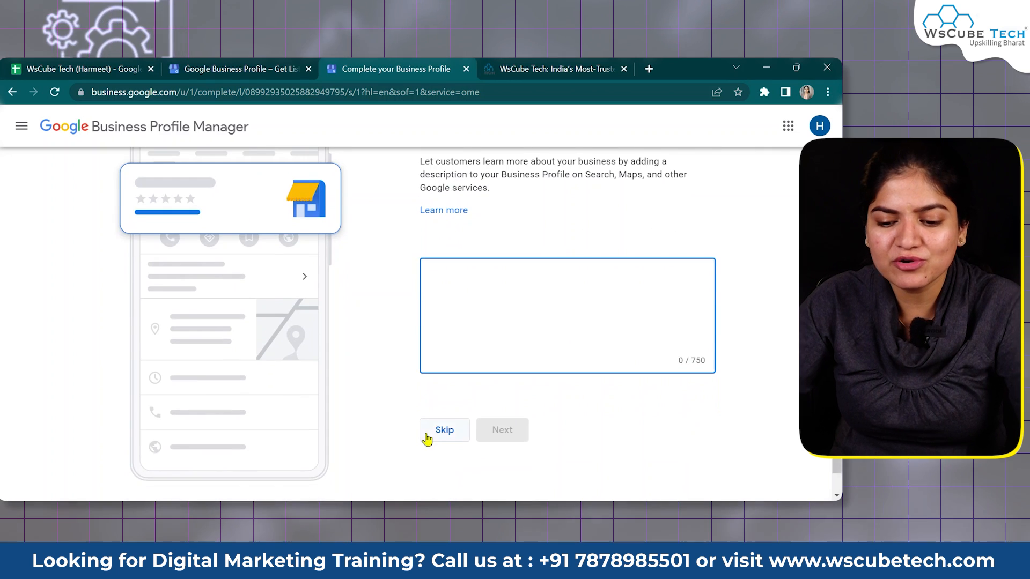
click(436, 432)
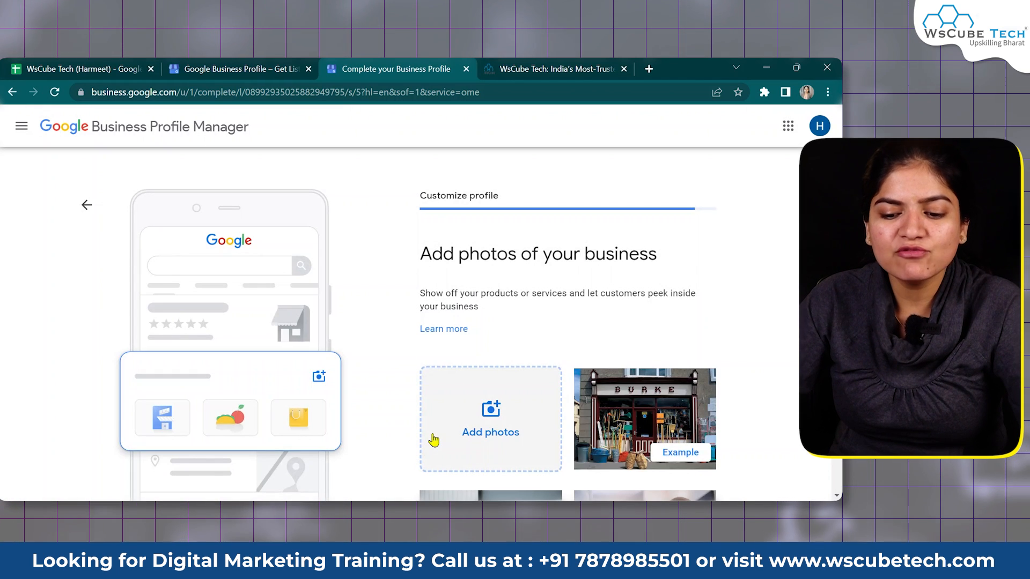
Open the Post photos dialog and choose to upload a photo from the computer
drag(547, 270, 408, 260)
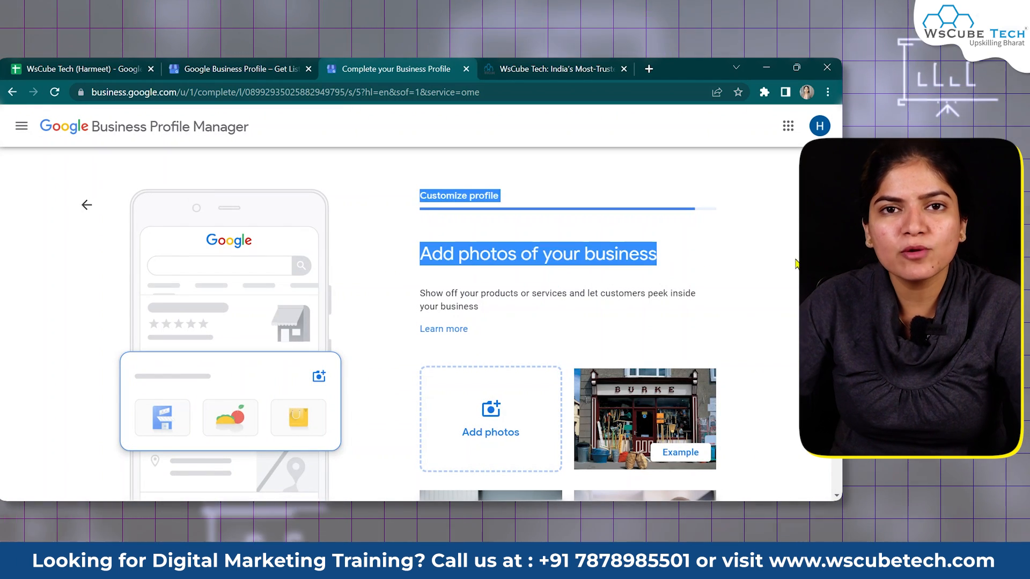
click(410, 269)
scroll(468, 271, down, 4)
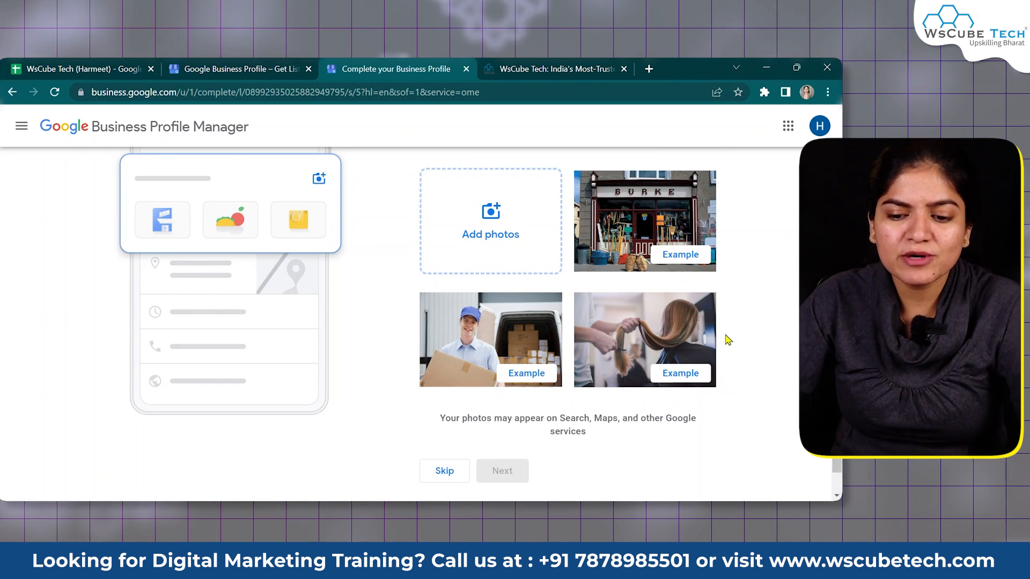
scroll(728, 339, up, 1)
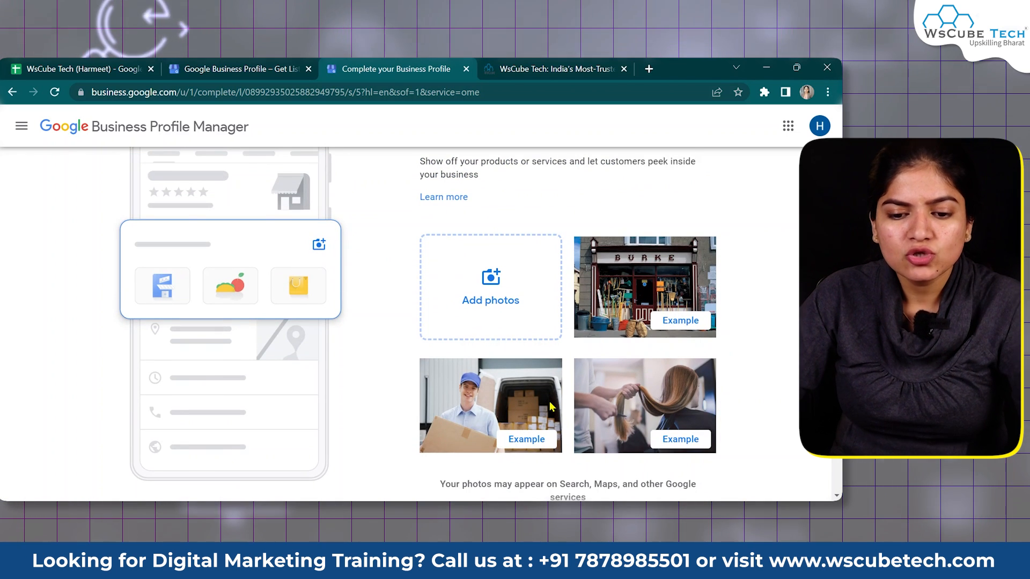
scroll(510, 214, down, 2)
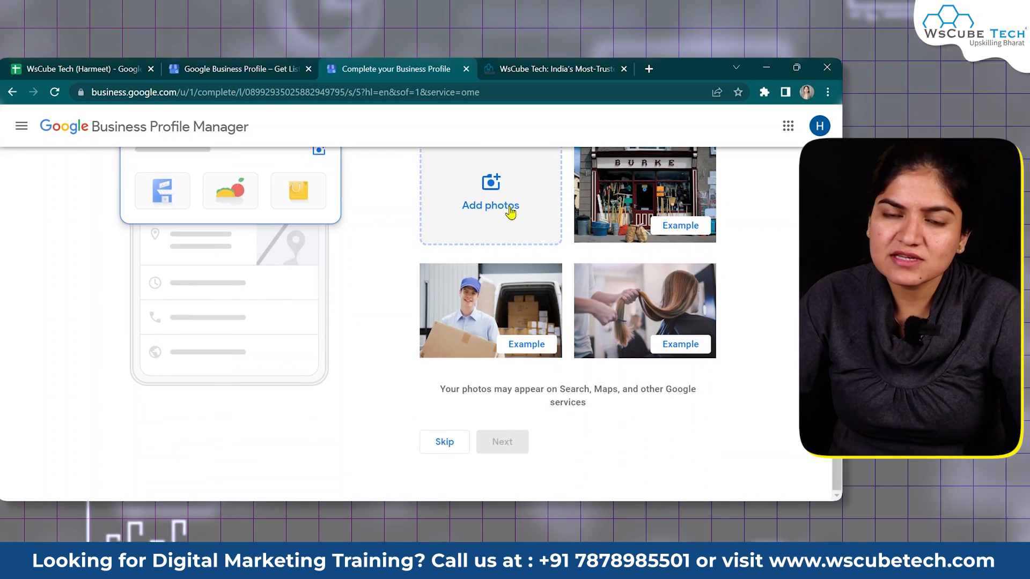
click(511, 212)
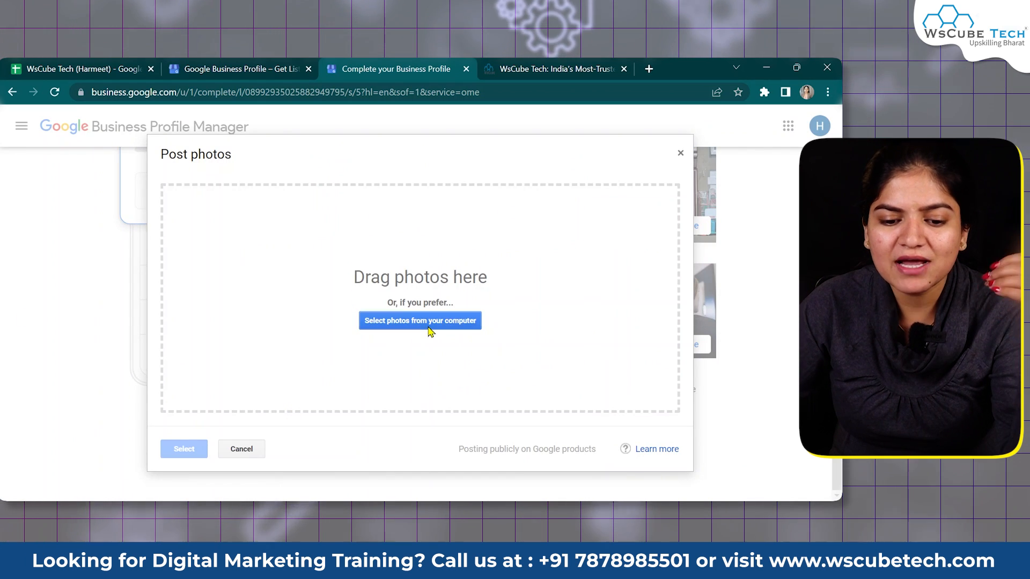
click(429, 324)
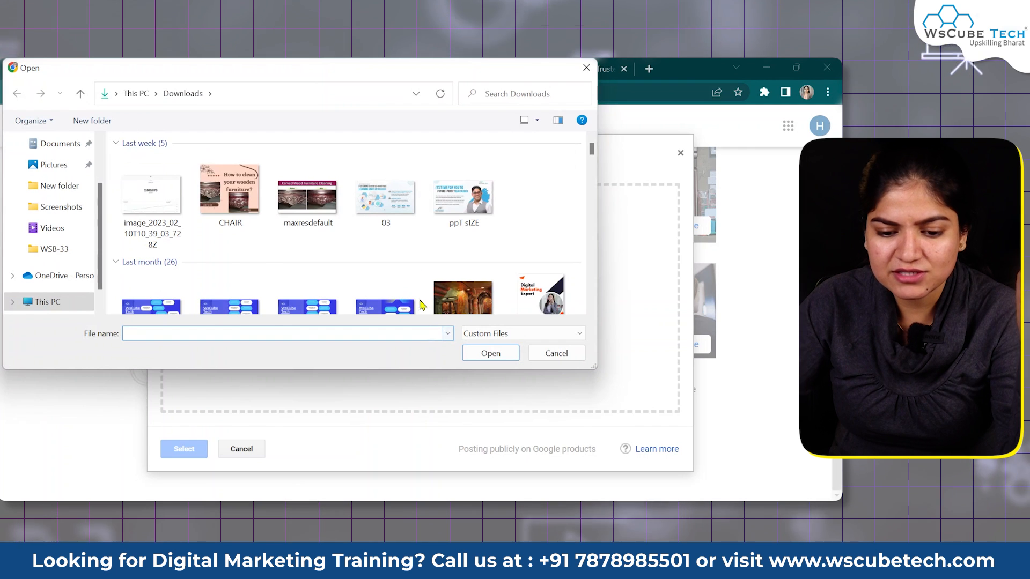
Upload the 'download (1)' WsCube Tech logo image as a business photo and continue
scroll(418, 291, down, 4)
click(518, 157)
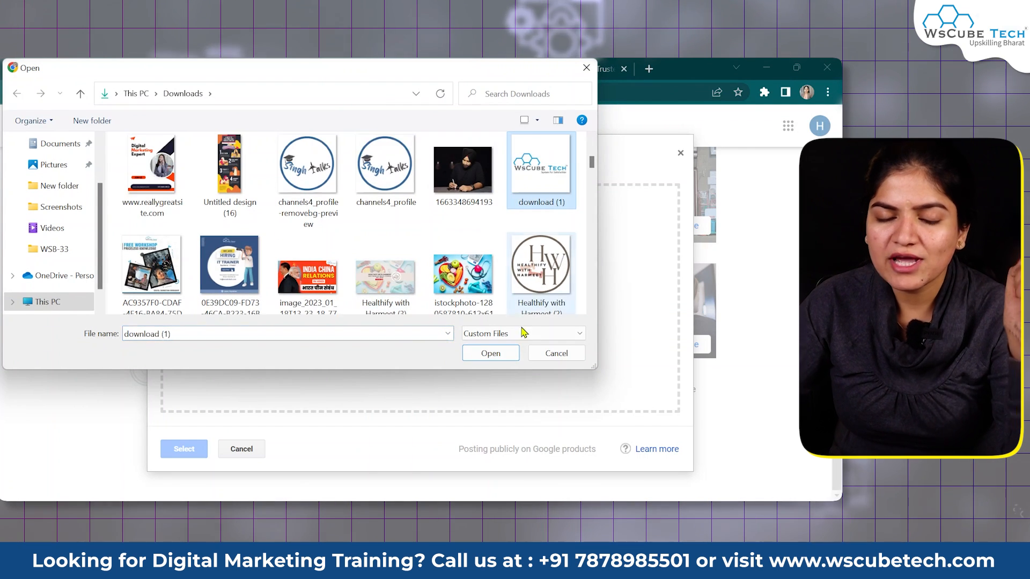
click(492, 352)
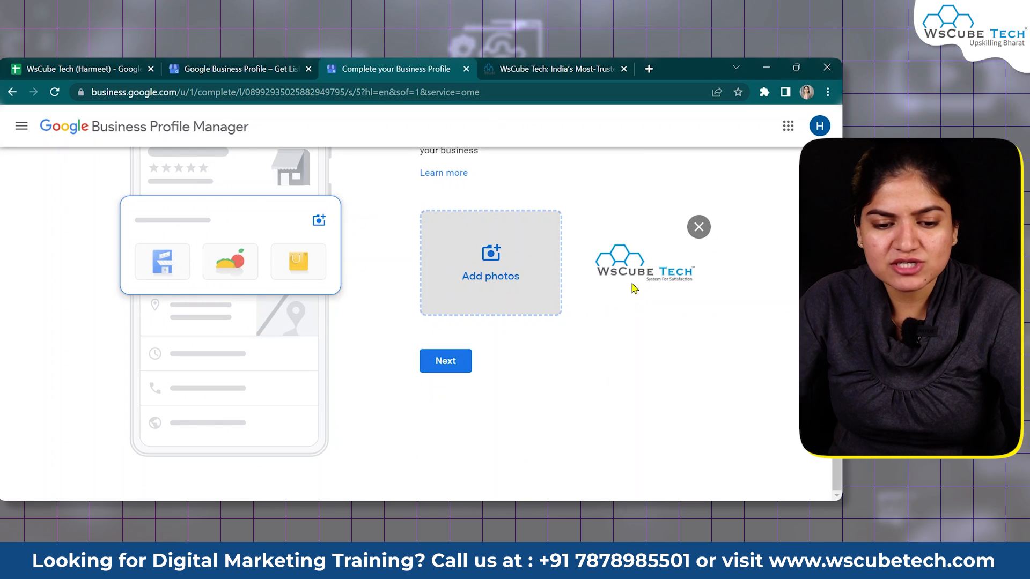
click(458, 362)
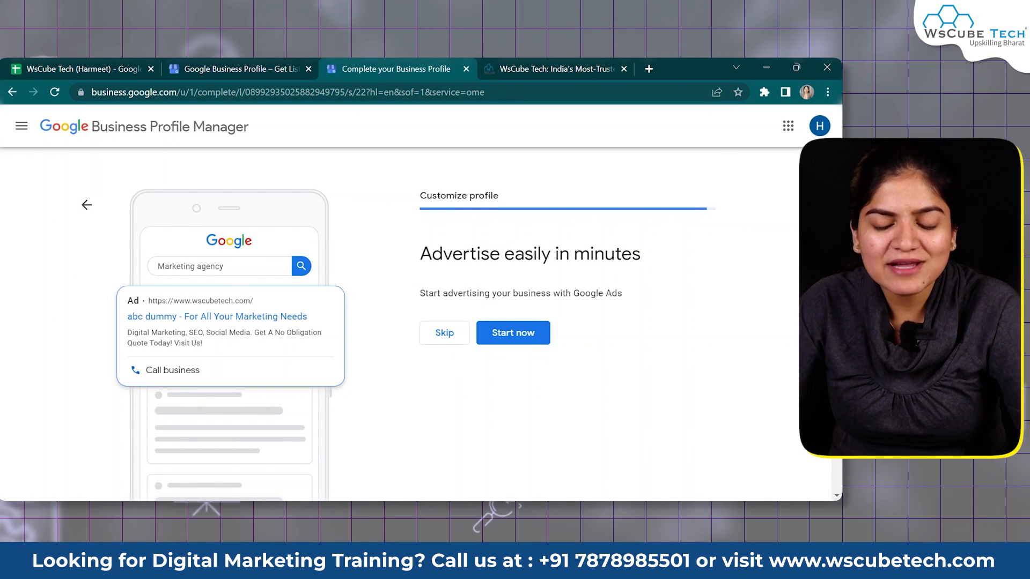
Decline the advertising offer and point out the visible-once-verified notice
drag(651, 257, 579, 269)
click(673, 274)
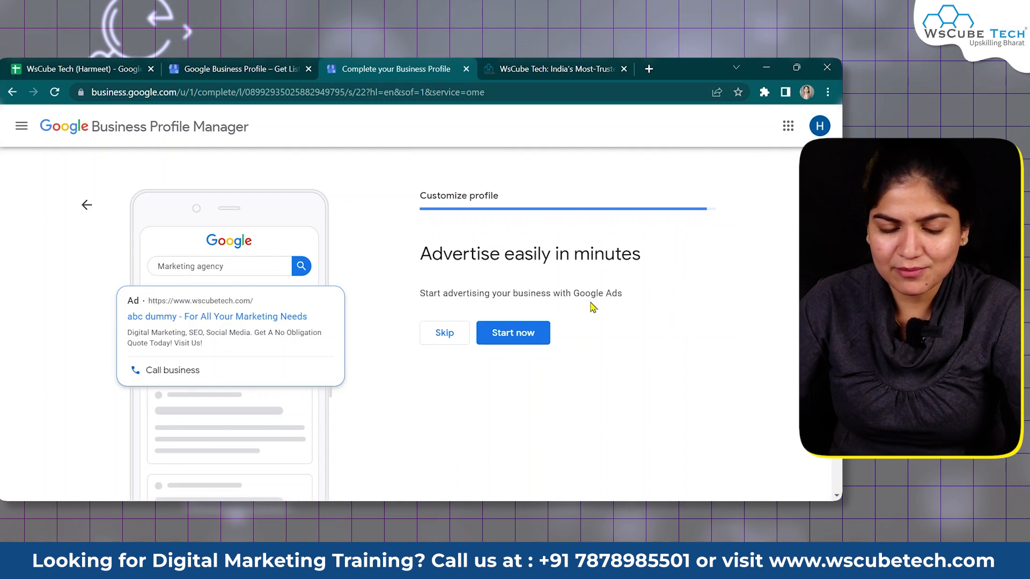
click(457, 331)
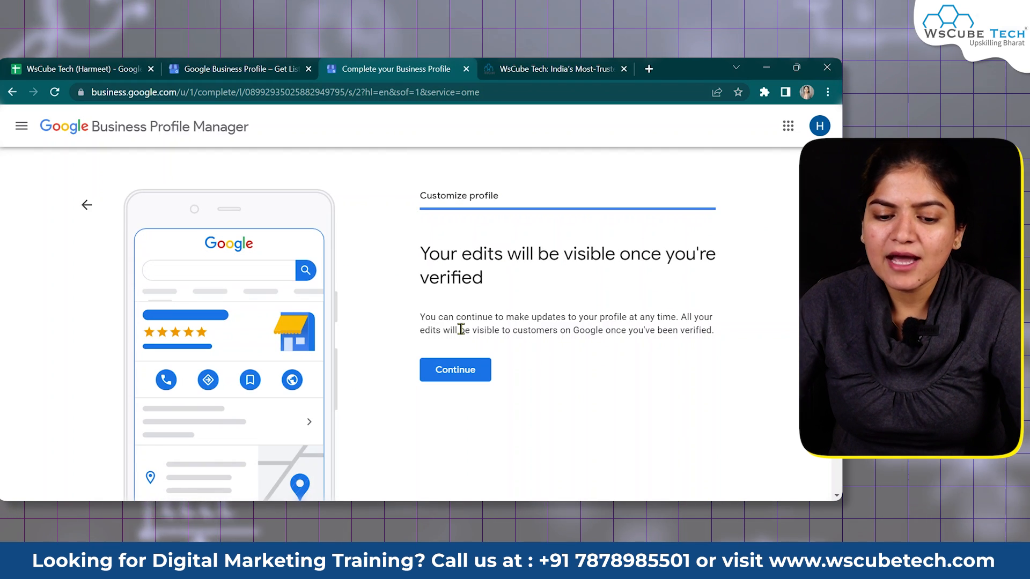
drag(497, 287, 418, 252)
click(487, 289)
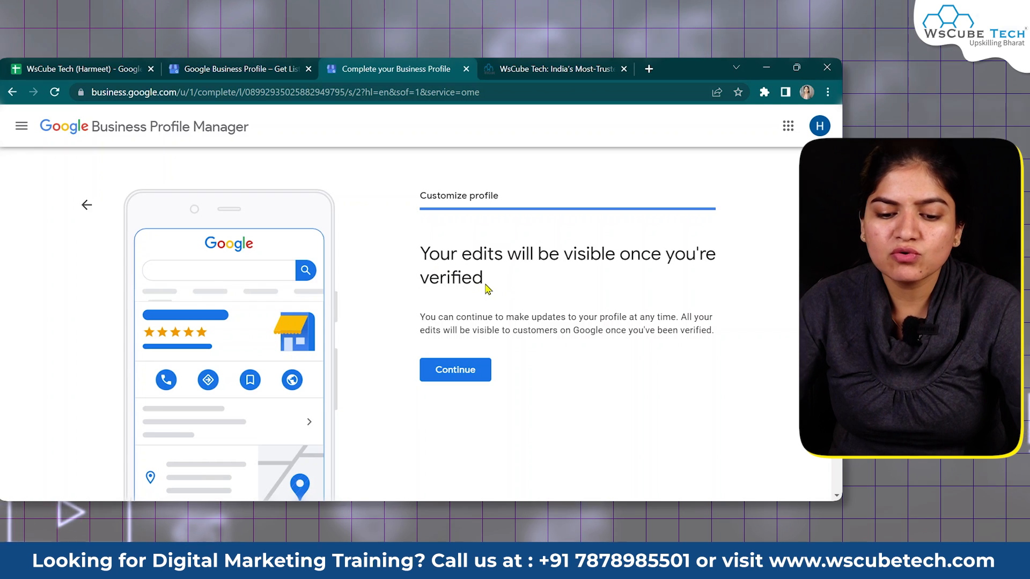
drag(487, 288, 419, 252)
click(531, 291)
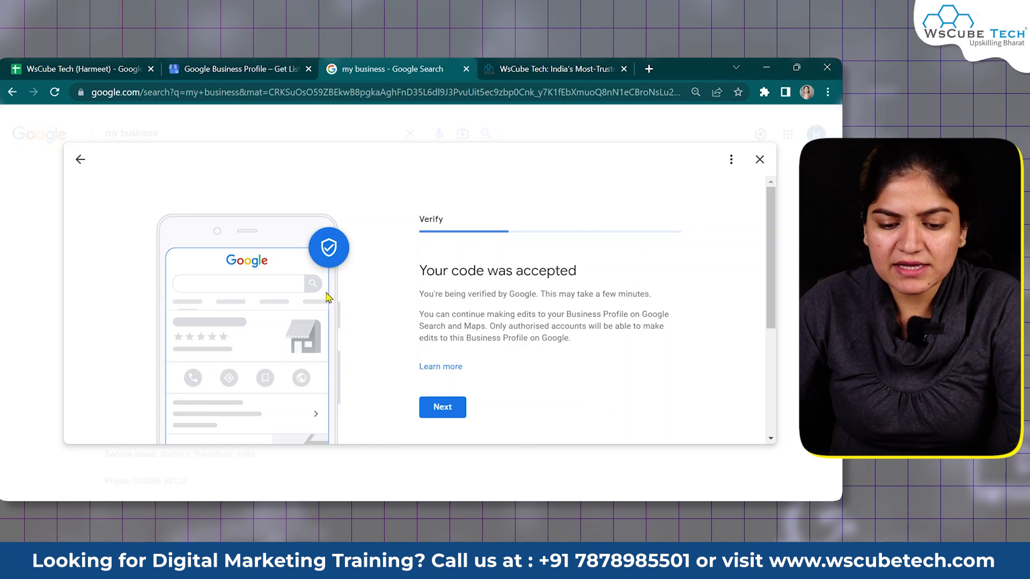
Dismiss the code-accepted confirmation and highlight the verification processing notice
click(451, 405)
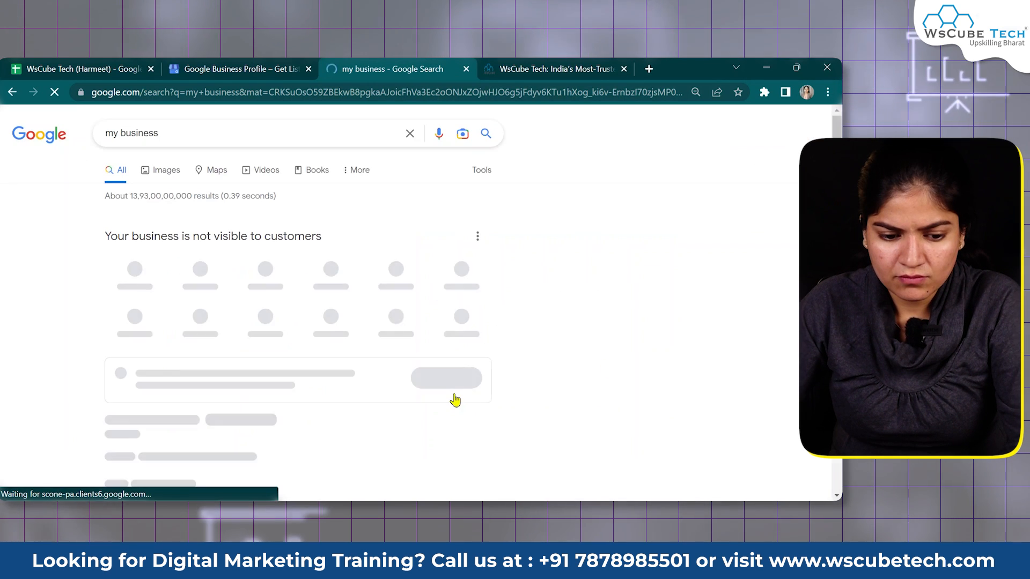
scroll(438, 343, down, 1)
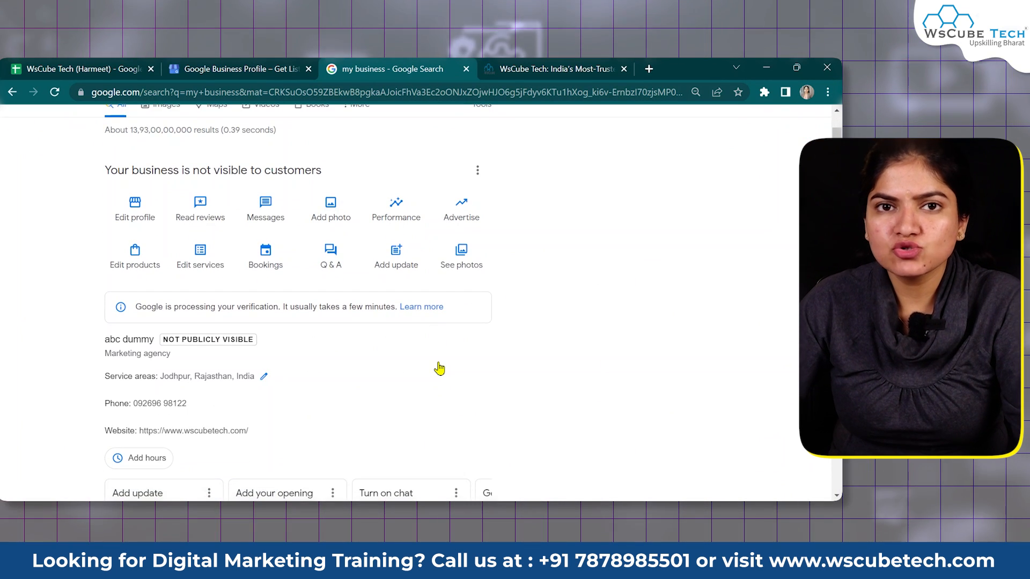
scroll(438, 369, up, 2)
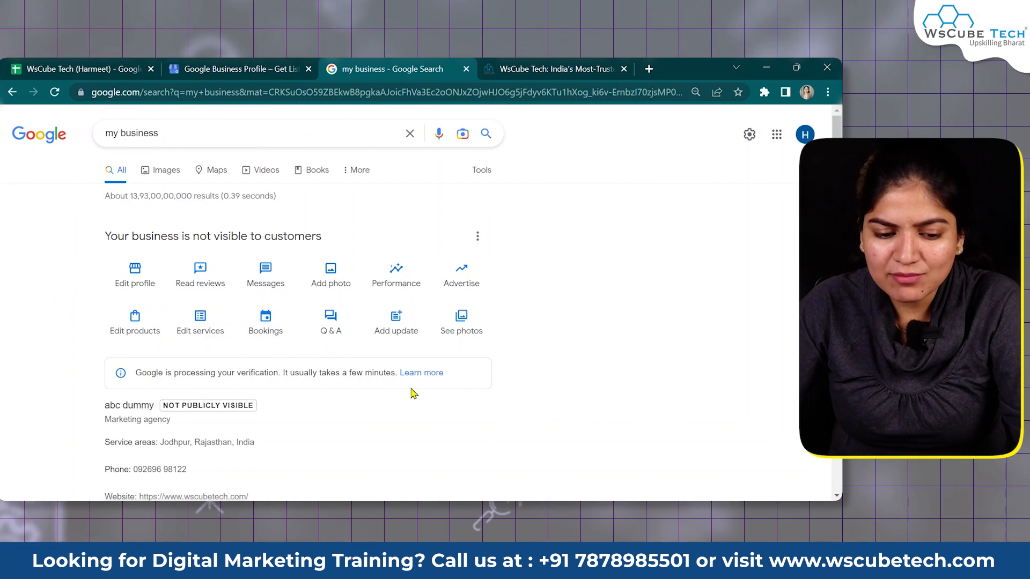
scroll(413, 392, down, 1)
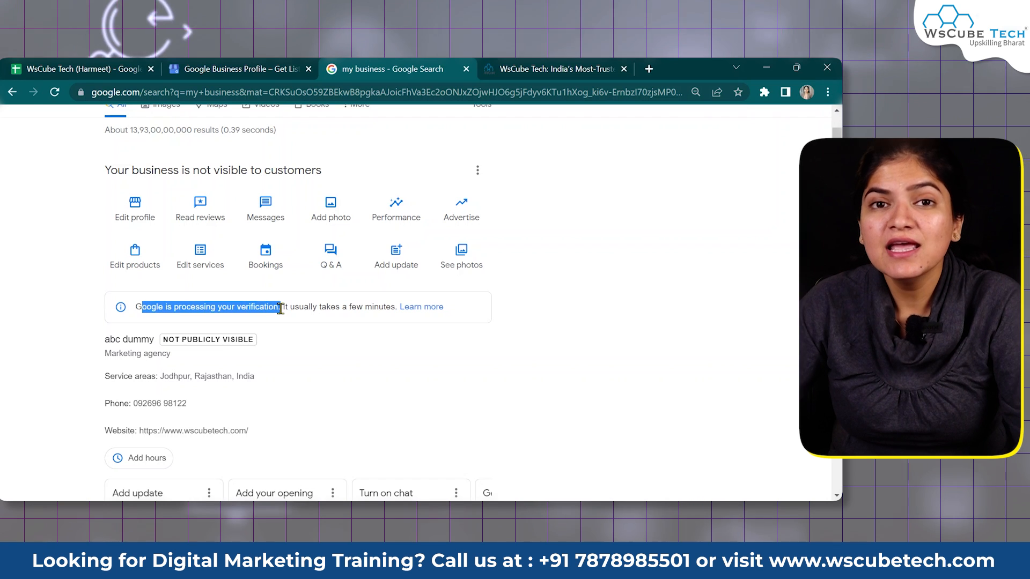
click(649, 311)
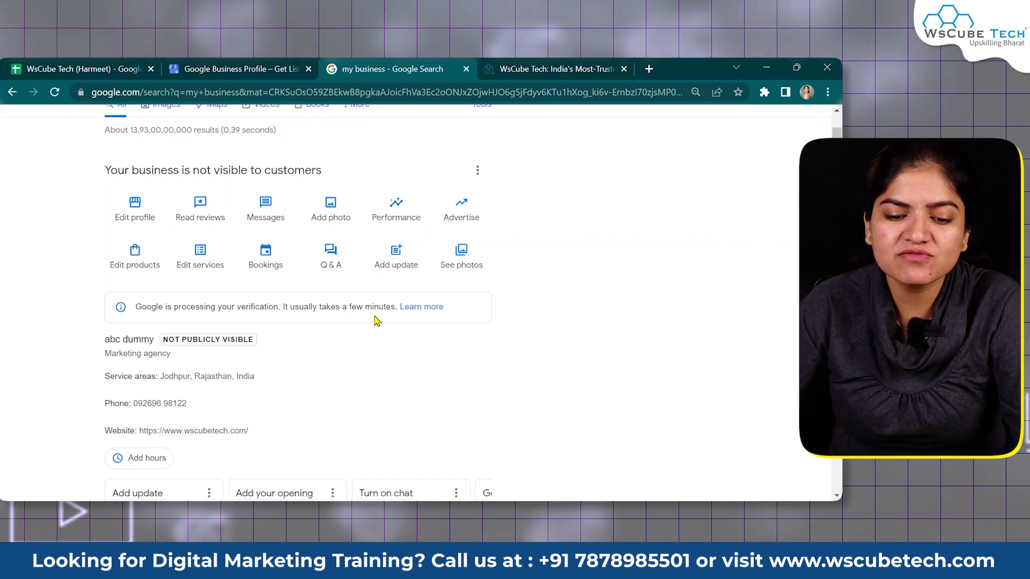
drag(280, 306, 168, 309)
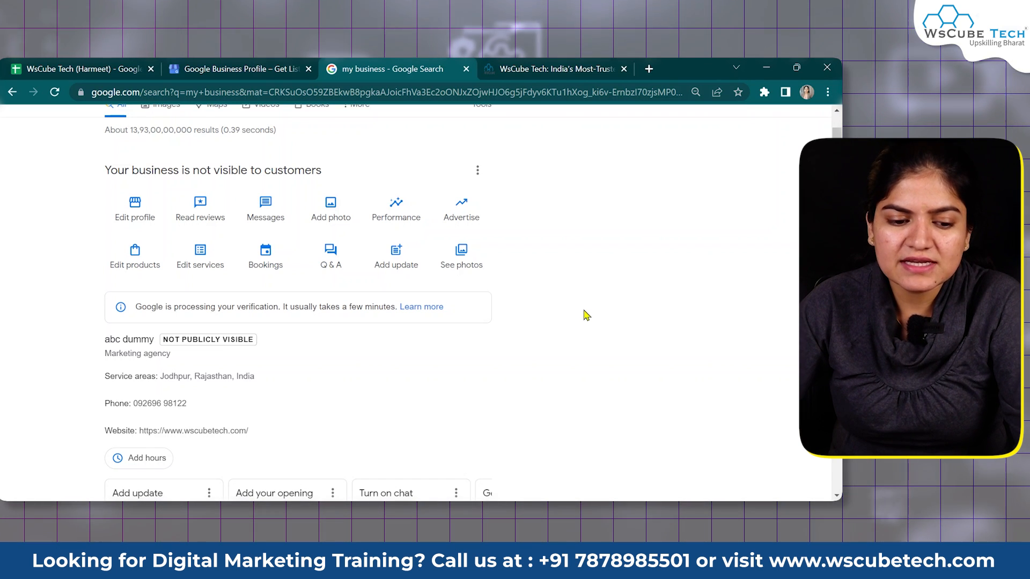
scroll(412, 403, down, 1)
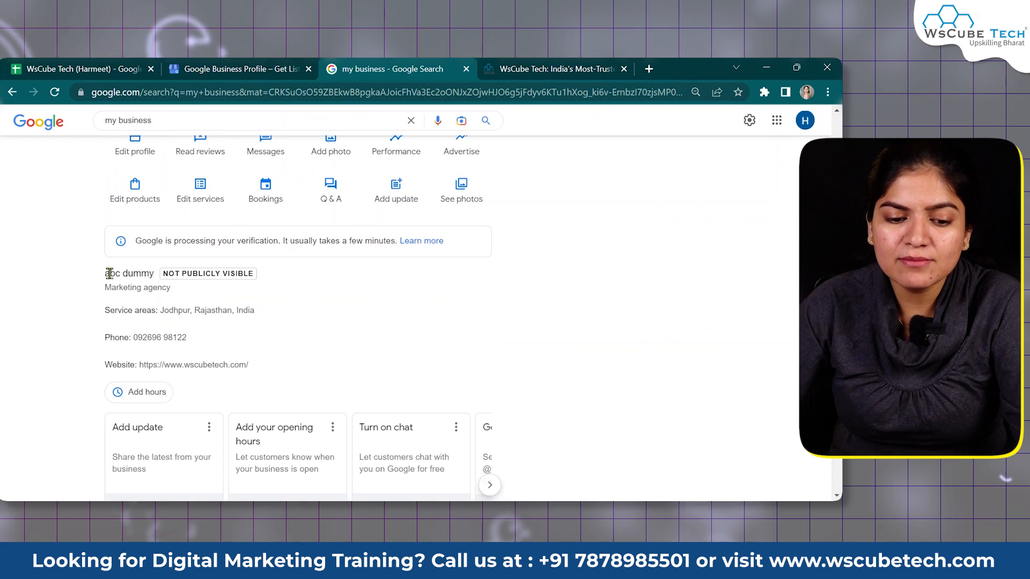
Highlight the abc dummy business details and its NOT PUBLICLY VISIBLE badge
drag(104, 278, 299, 372)
click(460, 260)
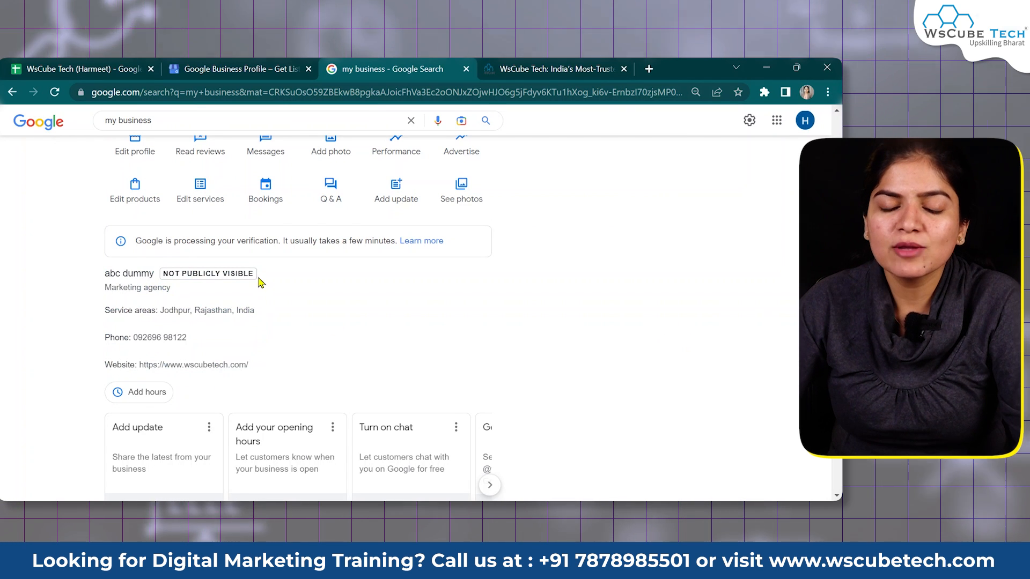
drag(257, 277, 177, 275)
click(573, 271)
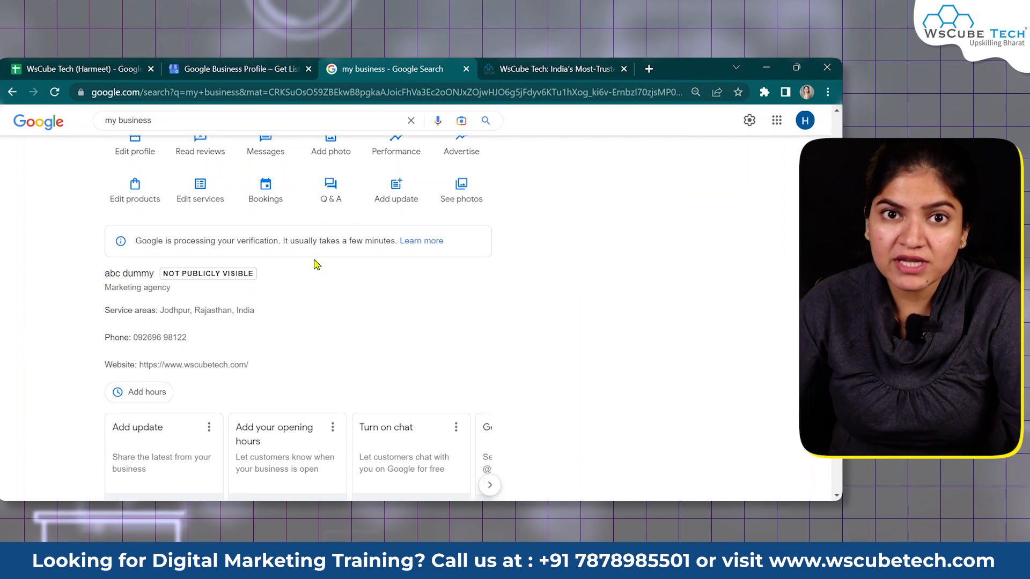
scroll(581, 430, up, 3)
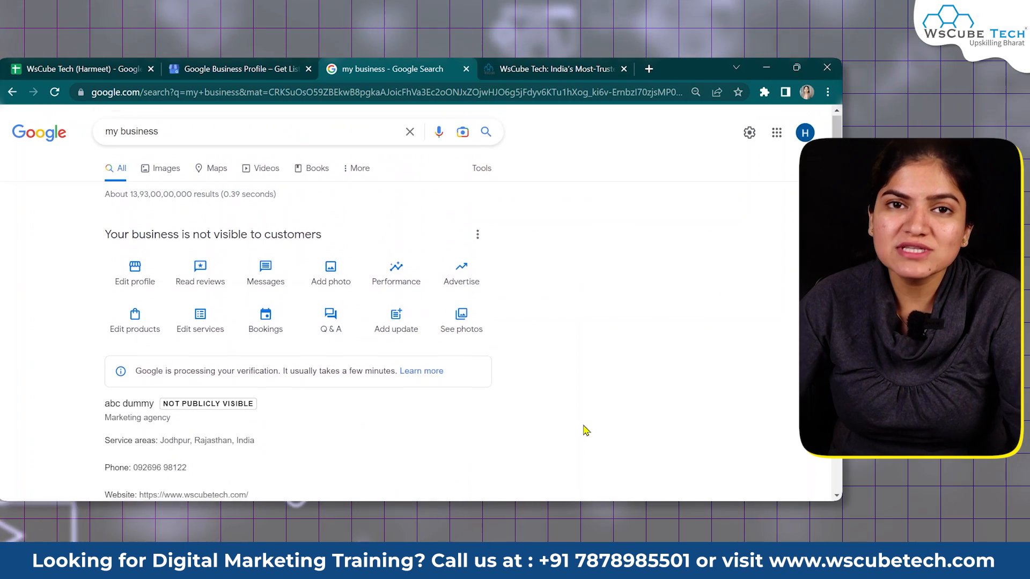
scroll(558, 406, down, 5)
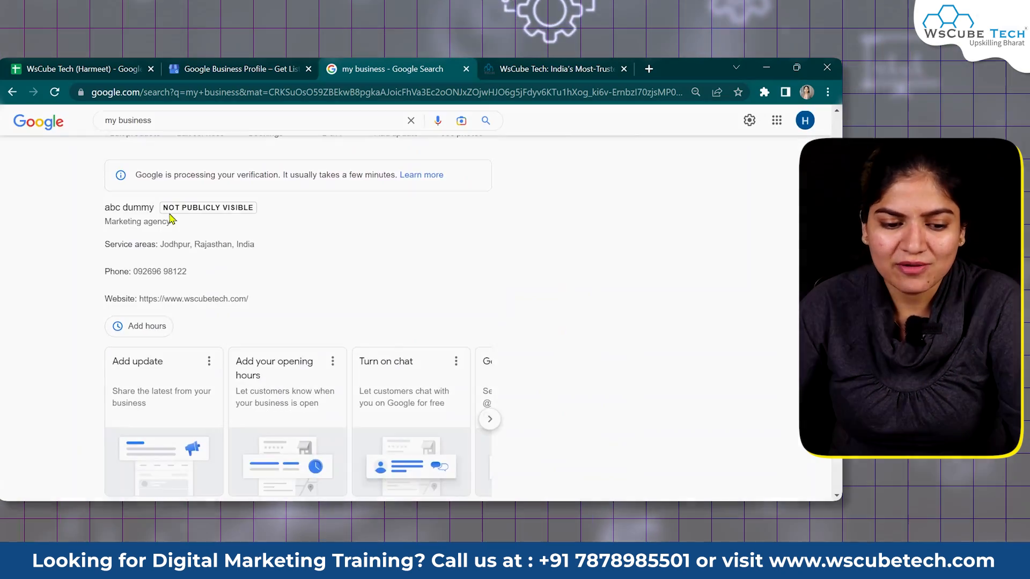